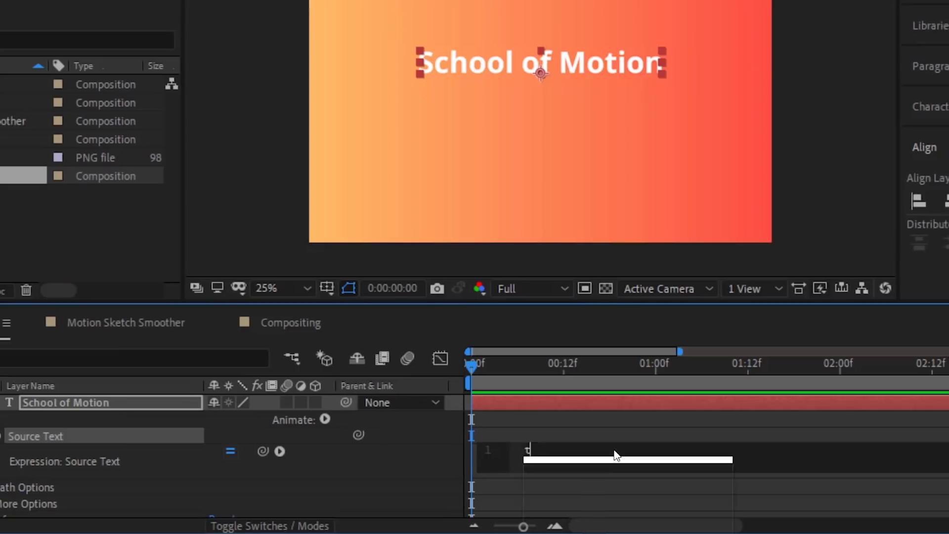
Open the thisLayer.name comp with the School of Motion title over its orange gradient.
{"action": "type", "text": "thisLayer."}
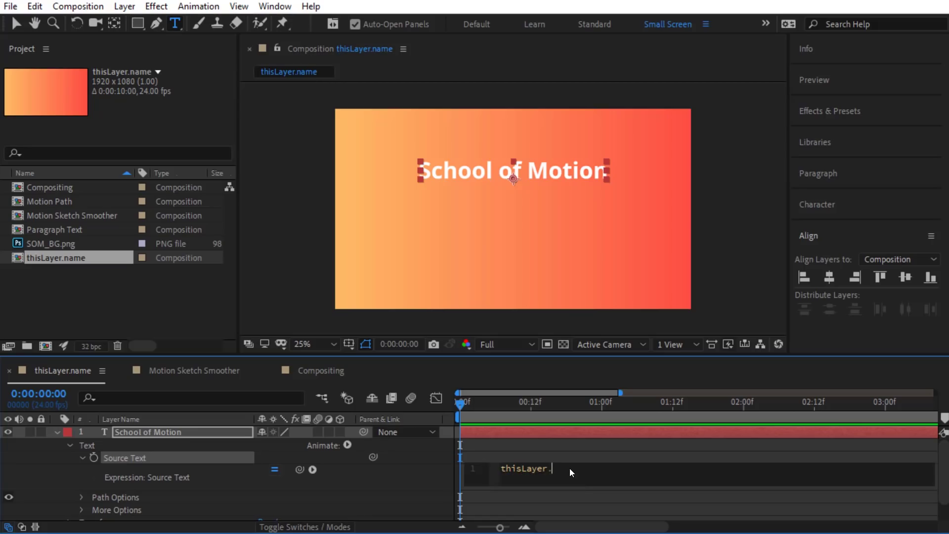
{"action": "type", "text": "nam"}
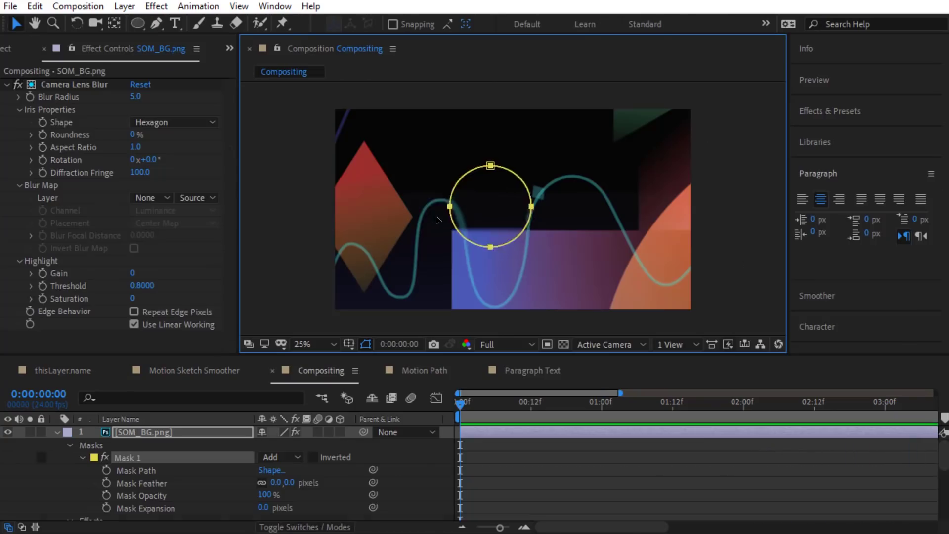
{"action": "mouse_move", "coordinate": [451, 170]}
{"action": "left_mouse_down"}
{"action": "mouse_move", "coordinate": [424, 249]}
{"action": "mouse_move", "coordinate": [442, 262]}
{"action": "mouse_move", "coordinate": [500, 258]}
{"action": "mouse_move", "coordinate": [539, 218]}
{"action": "left_mouse_up"}
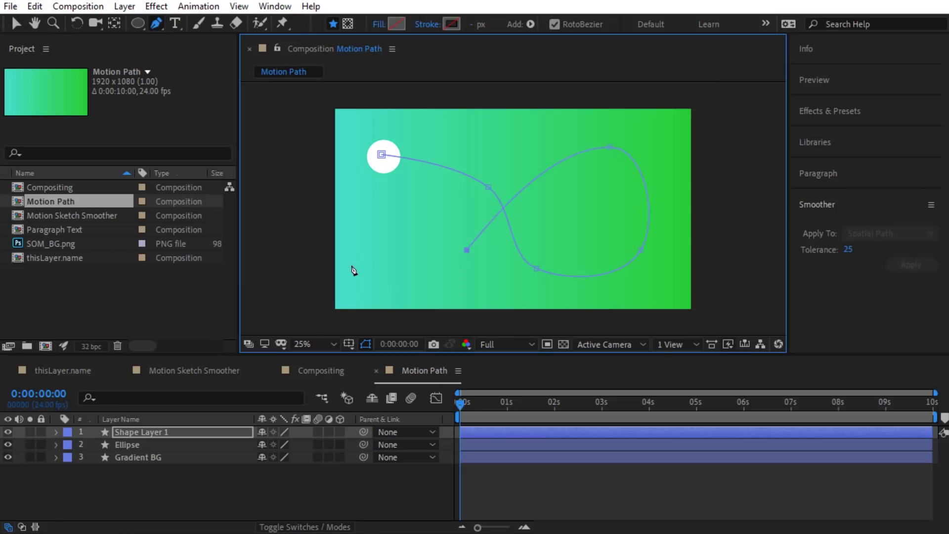
{"action": "left_click_drag", "start_coordinate": [349, 269], "coordinate": [350, 245]}
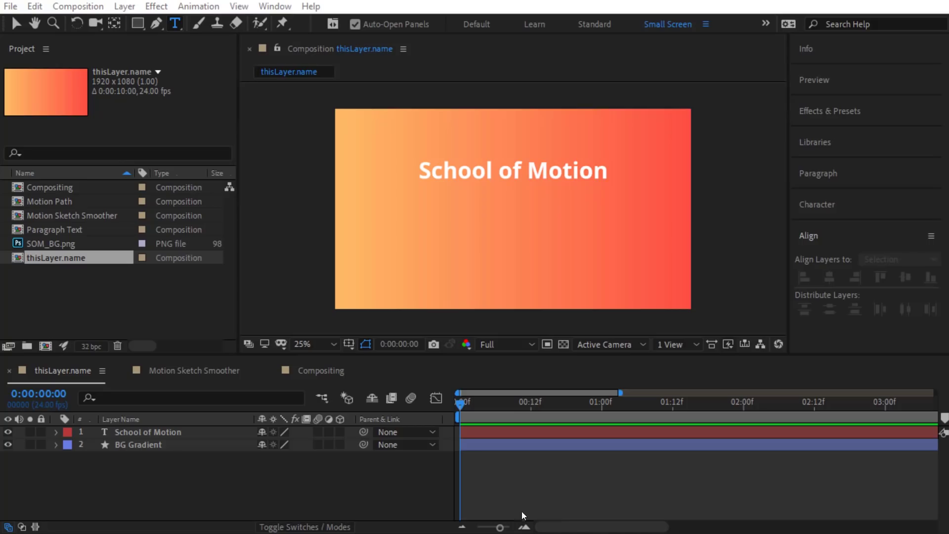
Give the School of Motion layer's Source Text the expression thisLayer.name;.
{"action": "left_click", "coordinate": [106, 447]}
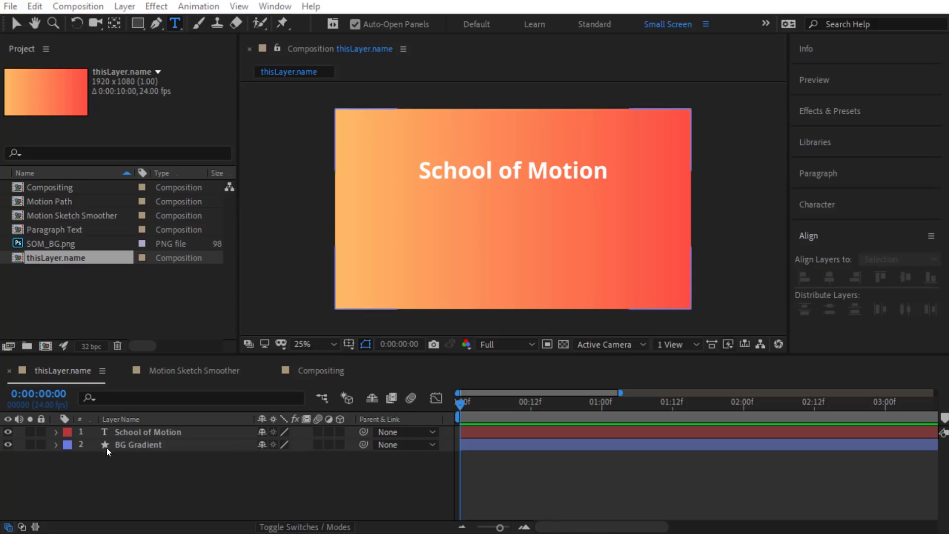
{"action": "left_click", "coordinate": [55, 432]}
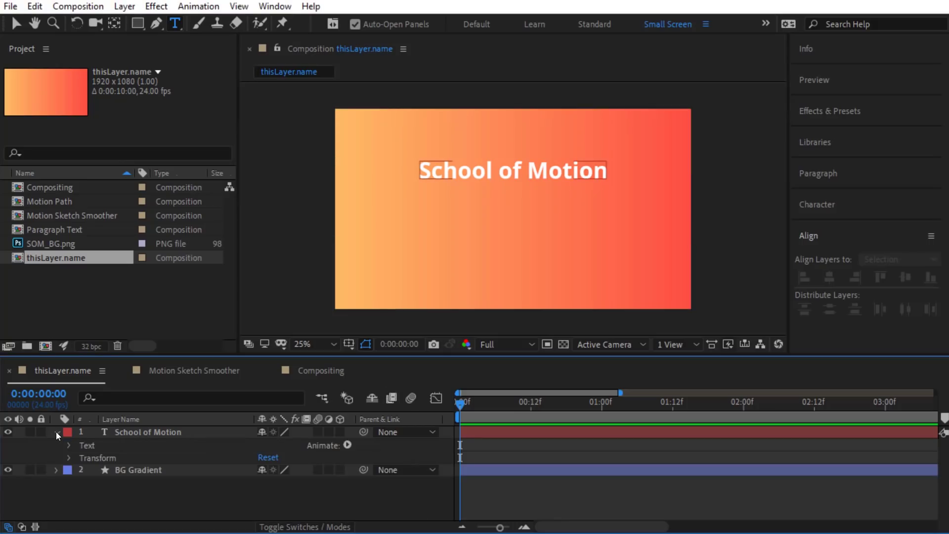
{"action": "left_click", "coordinate": [70, 445]}
{"action": "left_click", "coordinate": [112, 457]}
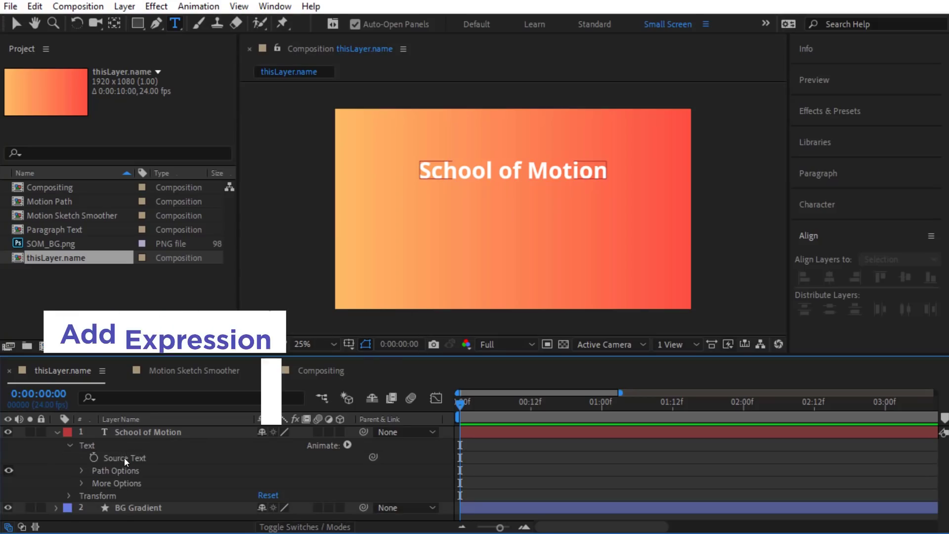
{"action": "left_click", "coordinate": [94, 458], "text": "alt"}
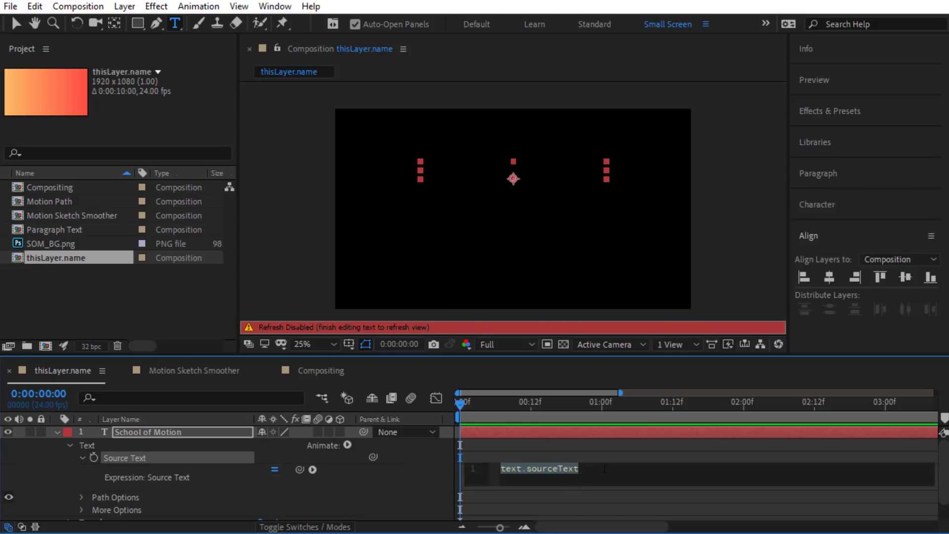
{"action": "type", "text": "thisLayer"}
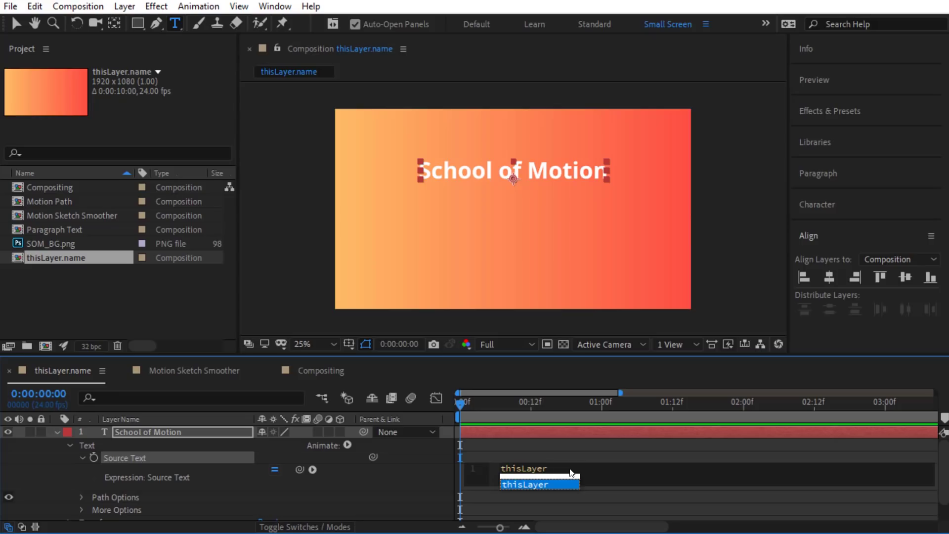
{"action": "type", "text": ".name"}
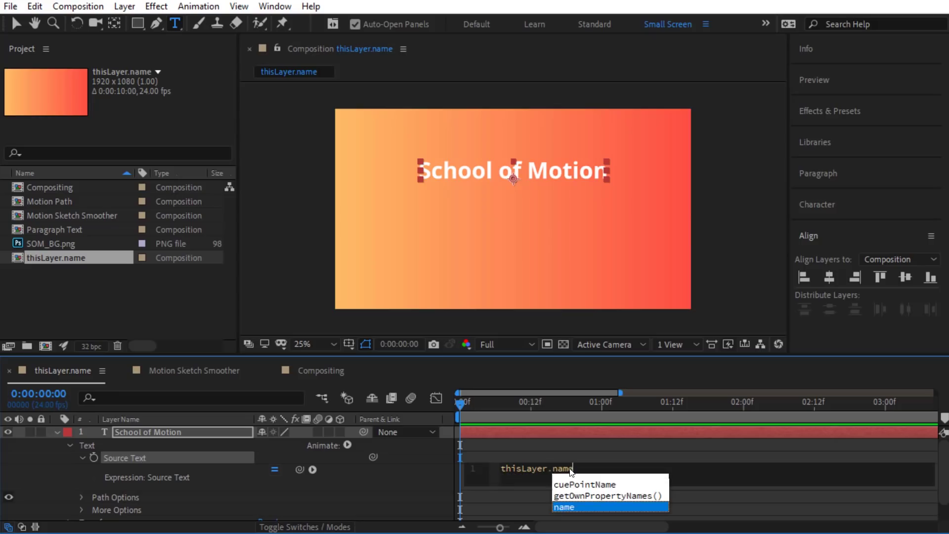
{"action": "type", "text": ";"}
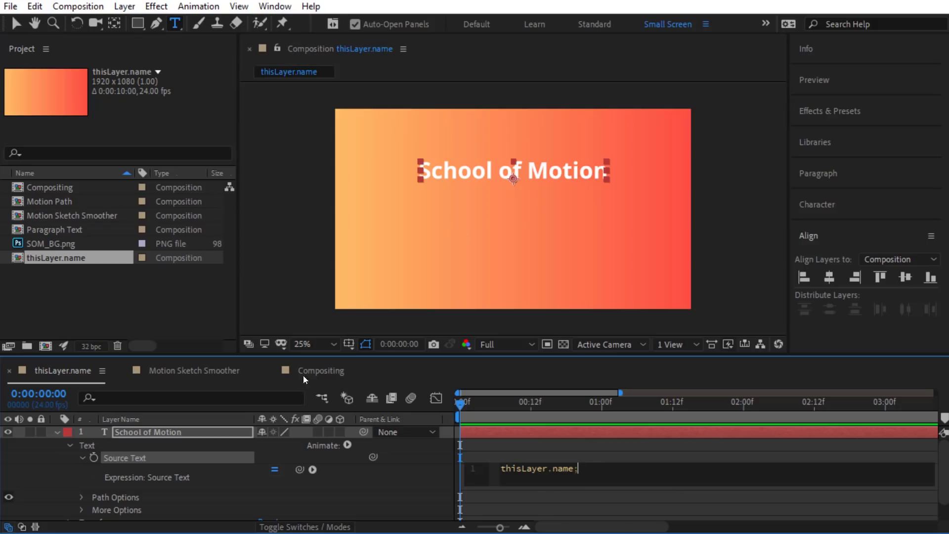
{"action": "left_click", "coordinate": [157, 435]}
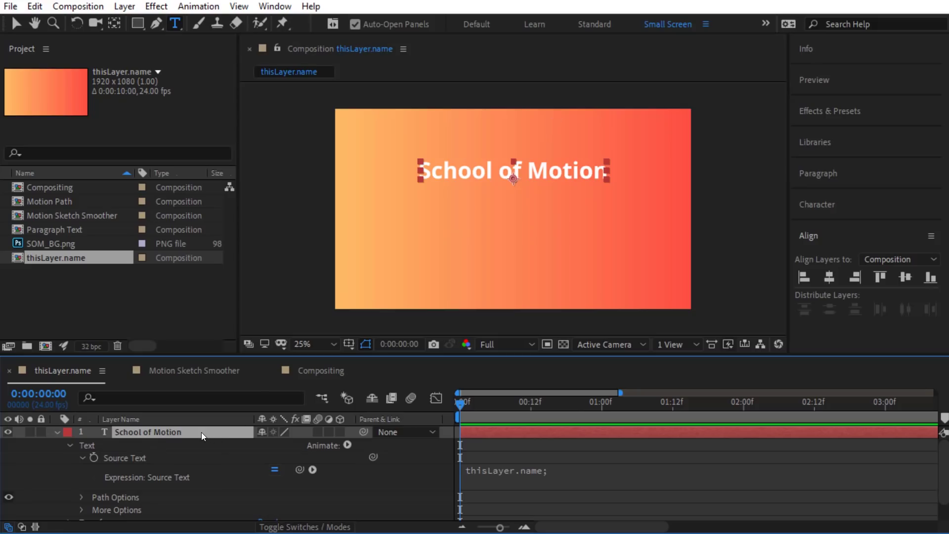
Append 'Loves You' and then '!!!' to the text layer's name, checking the Source Text expression.
{"action": "key", "text": "Return"}
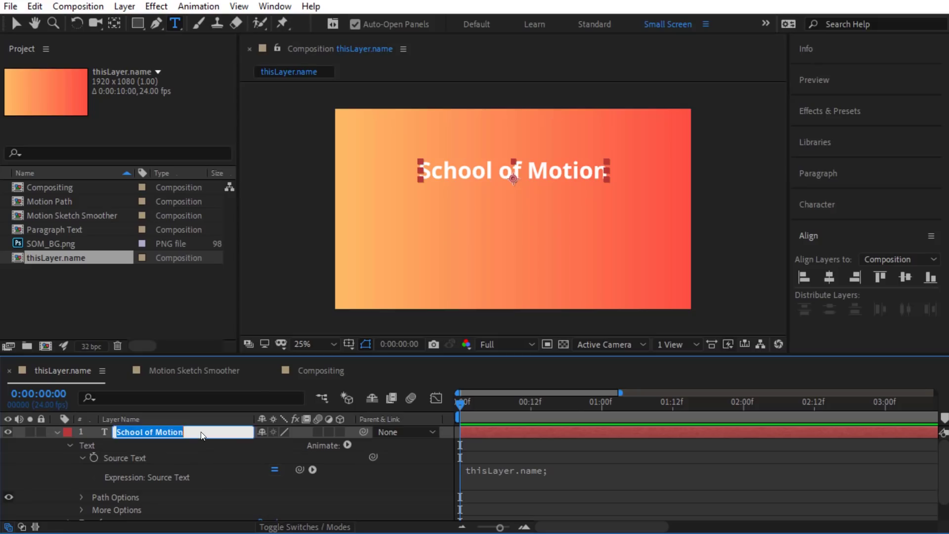
{"action": "left_click", "coordinate": [200, 431]}
{"action": "type", "text": "Loves"}
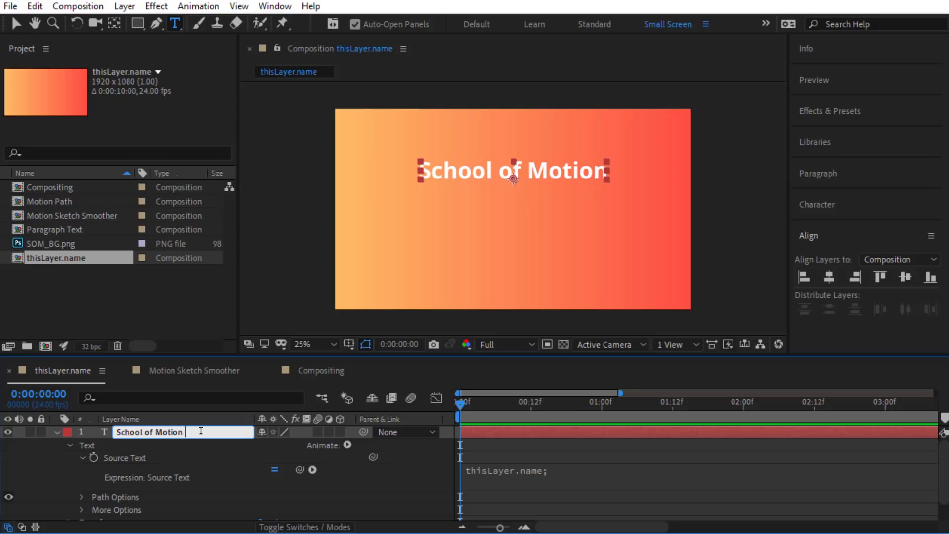
{"action": "type", "text": " You"}
{"action": "key", "text": "Return"}
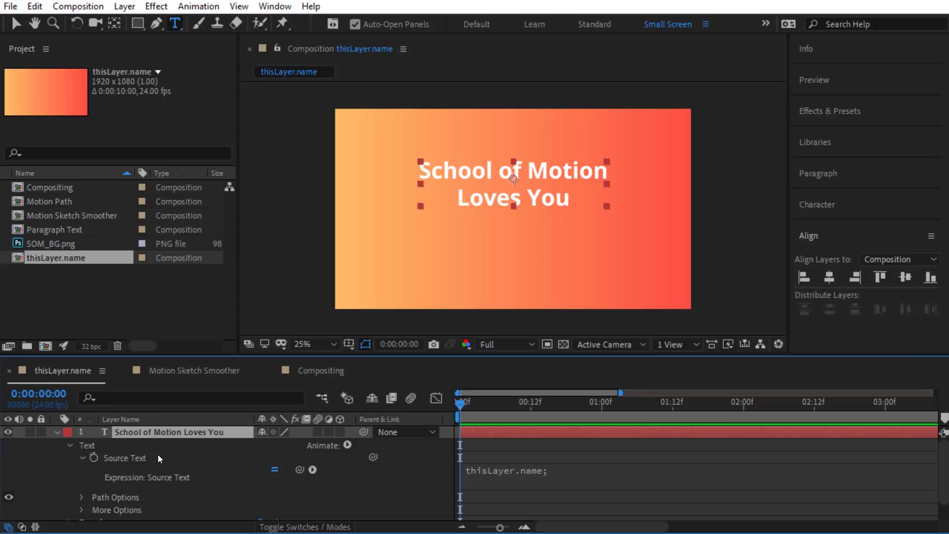
{"action": "left_click", "coordinate": [517, 472]}
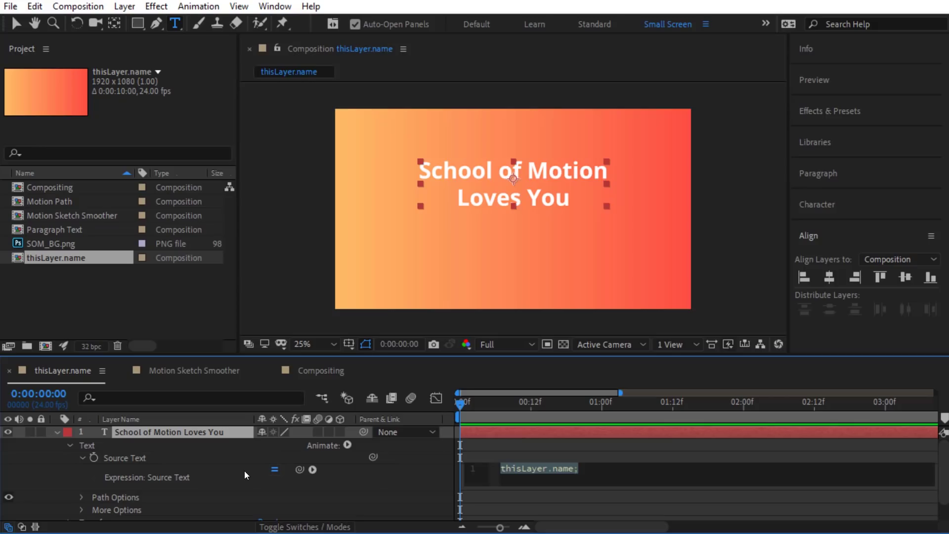
{"action": "left_click", "coordinate": [193, 434]}
{"action": "key", "text": "Return"}
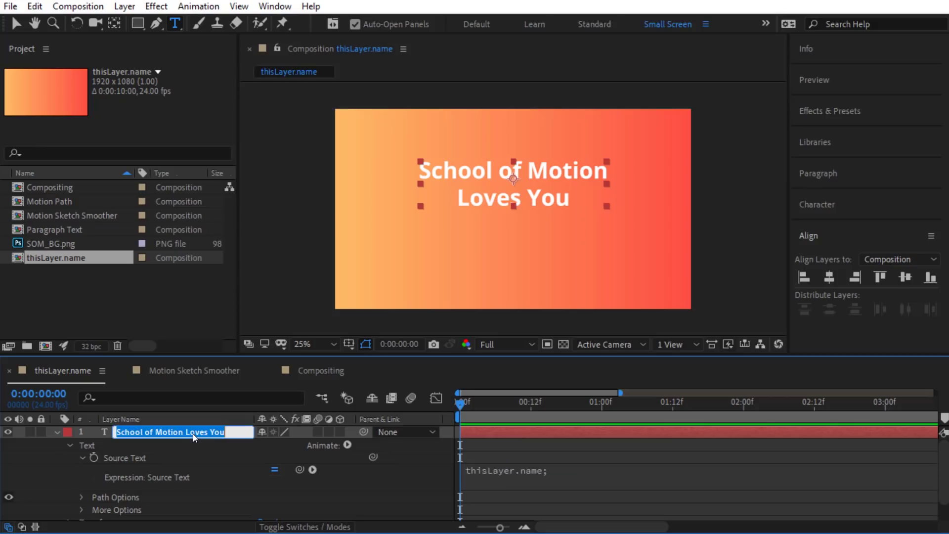
{"action": "left_click", "coordinate": [234, 431]}
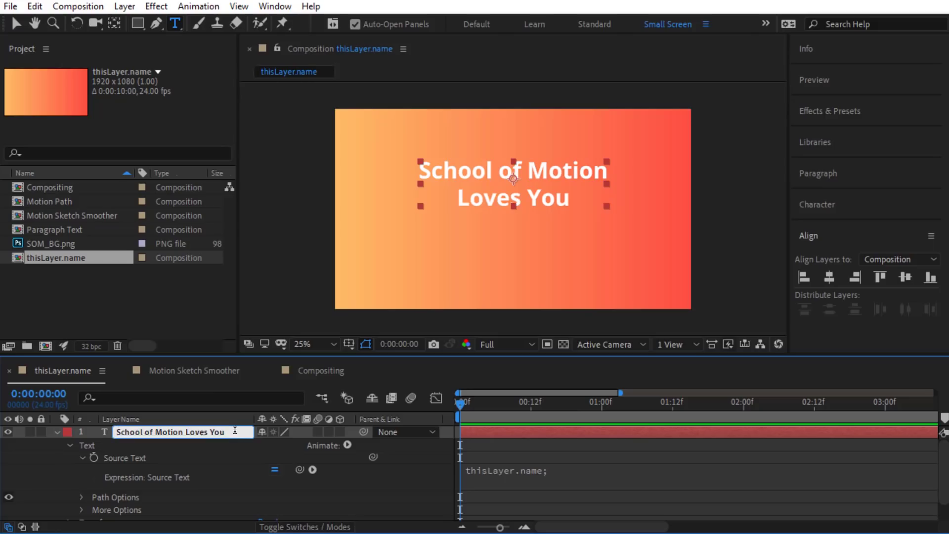
{"action": "type", "text": "!!!"}
{"action": "key", "text": "Return"}
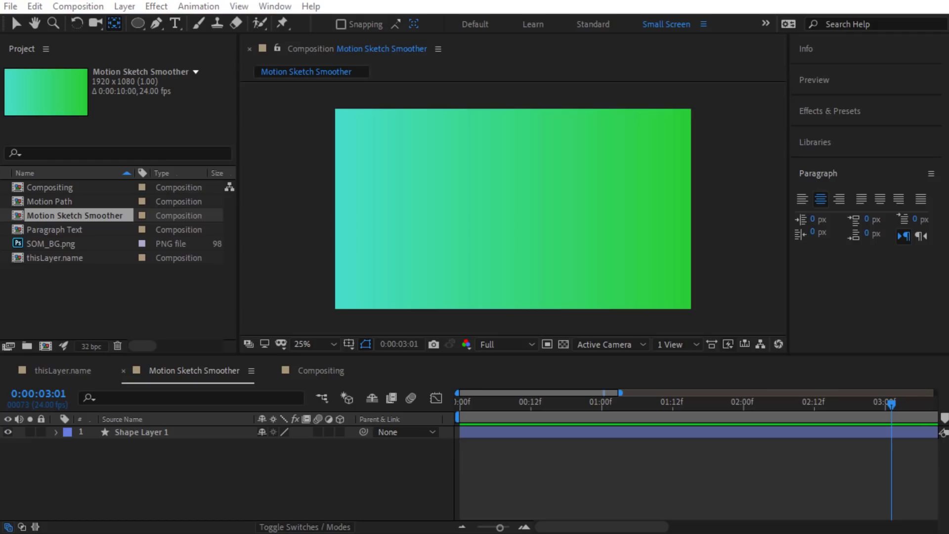
Show the Motion Sketch panel, draw a small white circle with its anchor centred, and start capture.
{"action": "left_click", "coordinate": [282, 7]}
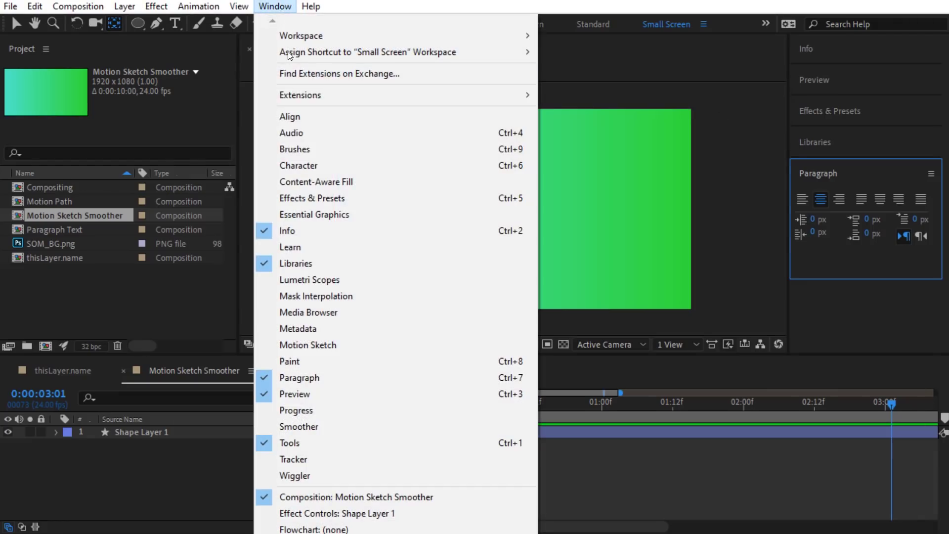
{"action": "left_click", "coordinate": [323, 348]}
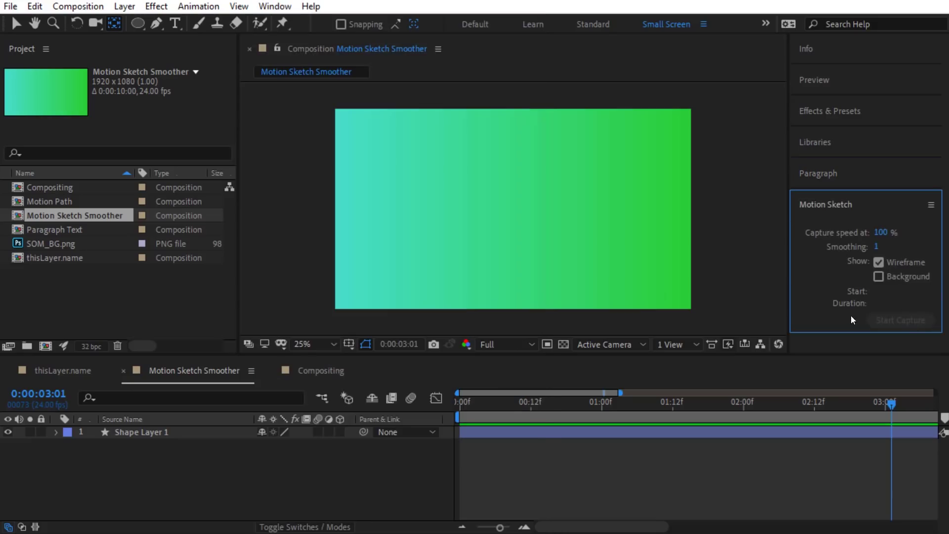
{"action": "left_click", "coordinate": [138, 24]}
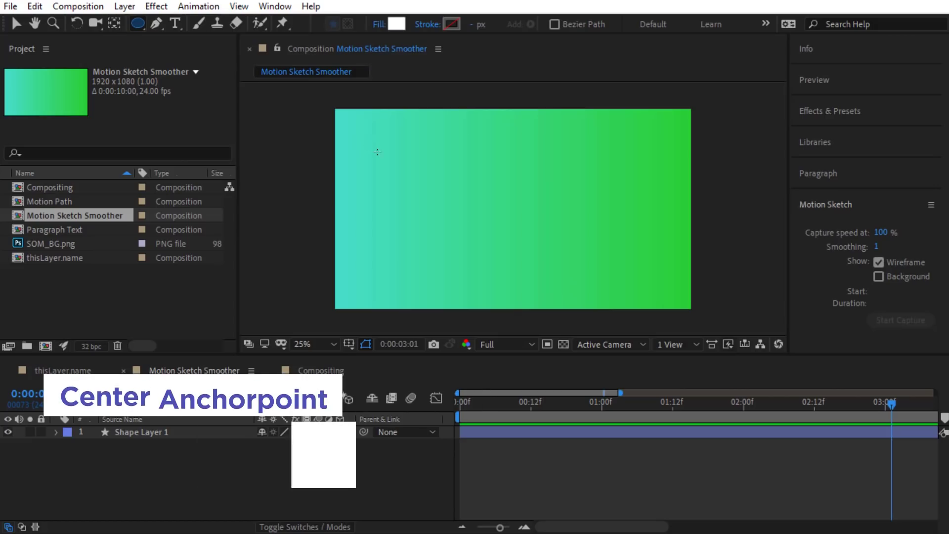
{"action": "left_click_drag", "start_coordinate": [376, 161], "coordinate": [411, 196]}
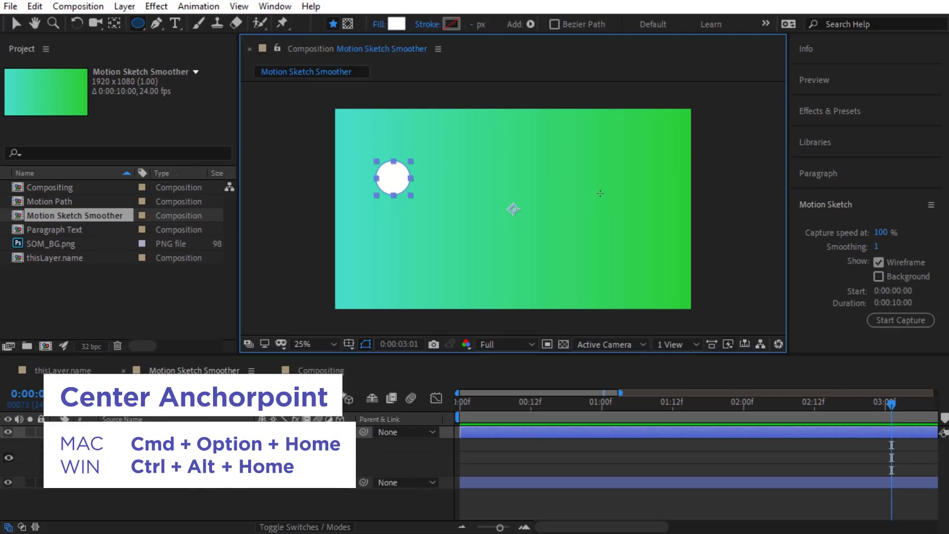
{"action": "key", "text": "ctrl+alt+Home"}
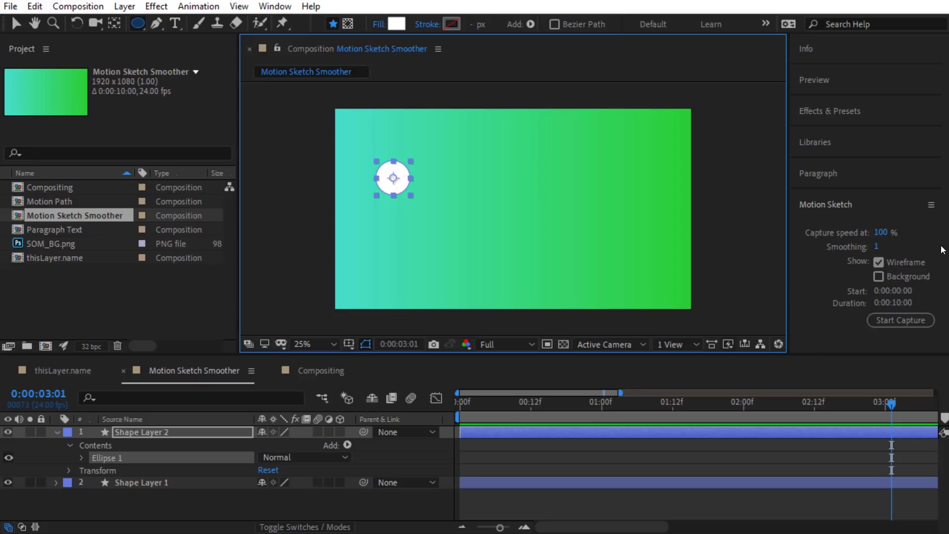
{"action": "left_click", "coordinate": [894, 319]}
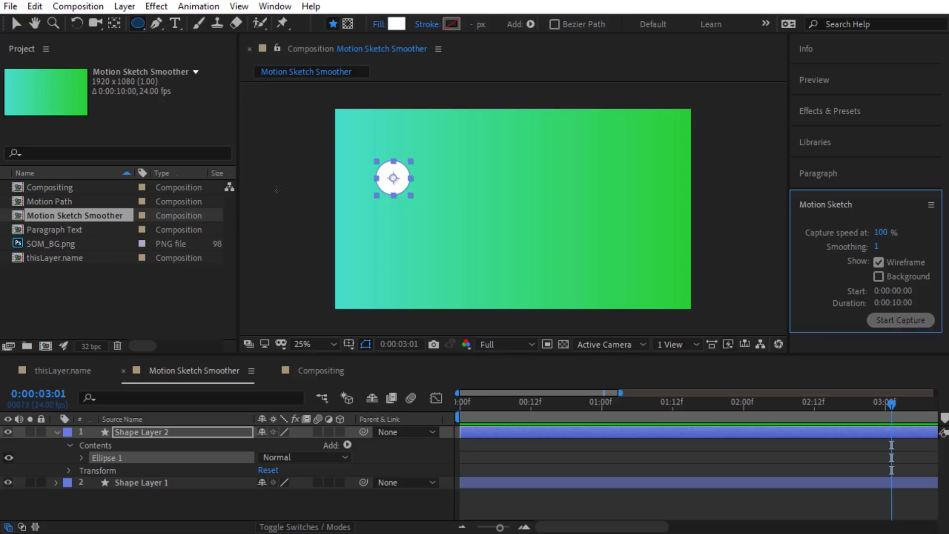
Sketch a wavy motion path for the circle across the comp toward the bottom right.
{"action": "mouse_move", "coordinate": [368, 219]}
{"action": "left_mouse_down"}
{"action": "mouse_move", "coordinate": [421, 176]}
{"action": "mouse_move", "coordinate": [458, 181]}
{"action": "mouse_move", "coordinate": [514, 238]}
{"action": "mouse_move", "coordinate": [546, 240]}
{"action": "mouse_move", "coordinate": [603, 208]}
{"action": "mouse_move", "coordinate": [663, 202]}
{"action": "mouse_move", "coordinate": [664, 256]}
{"action": "mouse_move", "coordinate": [620, 276]}
{"action": "mouse_move", "coordinate": [579, 283]}
{"action": "left_mouse_up"}
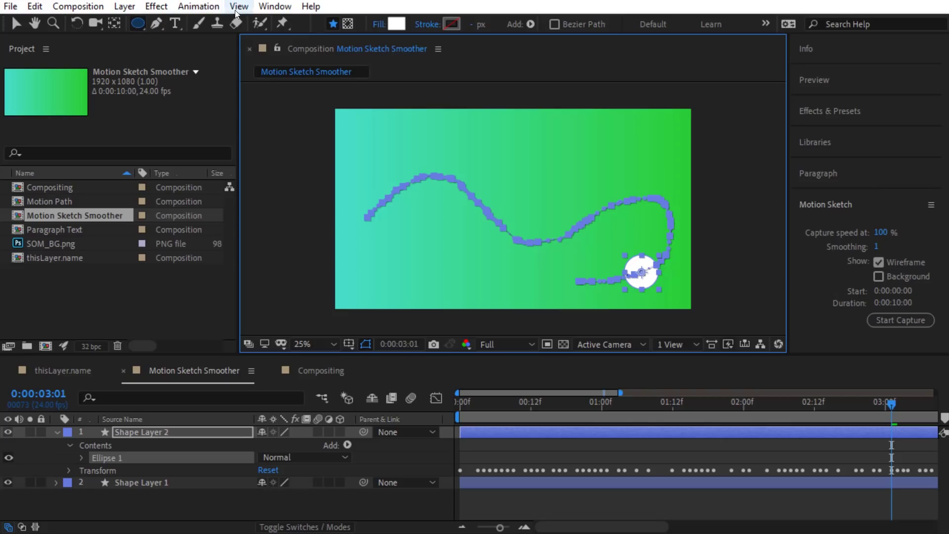
{"action": "left_click", "coordinate": [276, 8]}
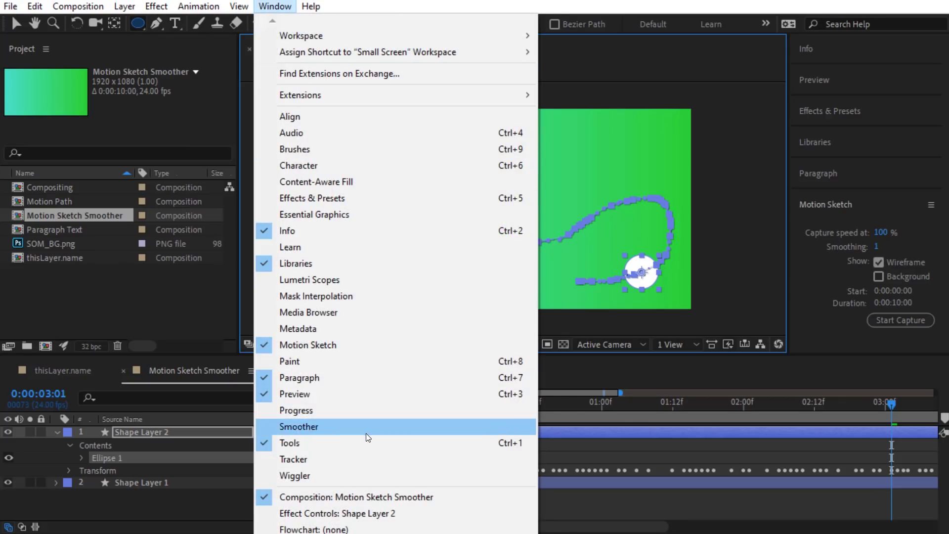
Apply the Smoother with Tolerance 25 to the circle's sketched Position keyframes.
{"action": "left_click", "coordinate": [366, 433]}
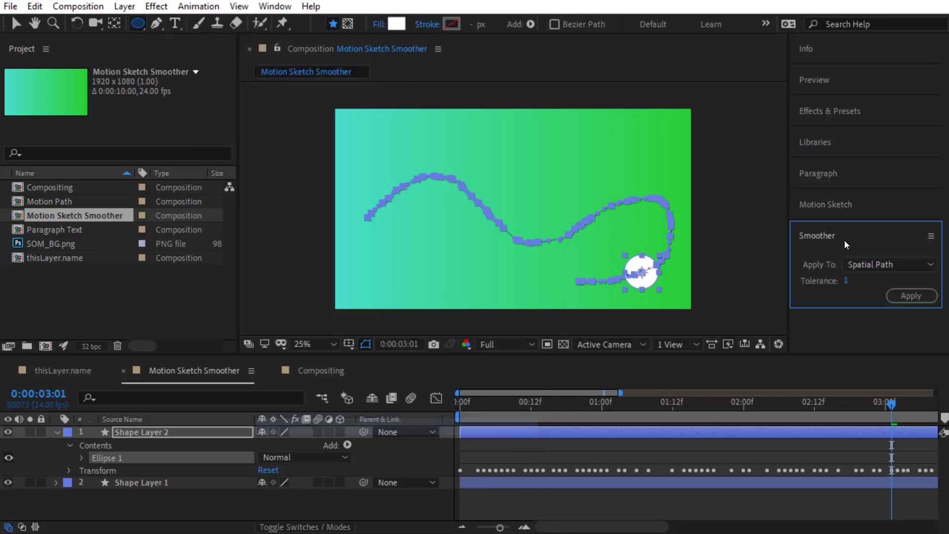
{"action": "left_click", "coordinate": [845, 278]}
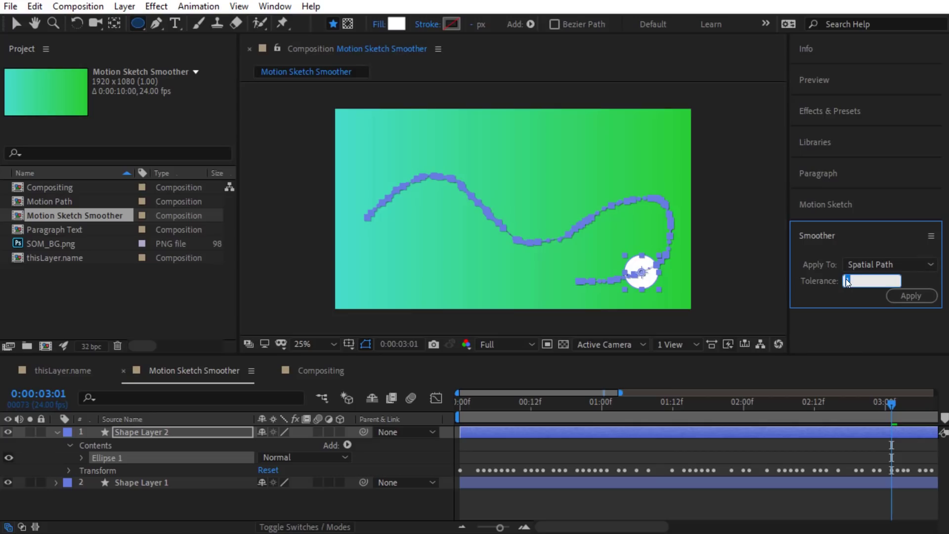
{"action": "type", "text": "25"}
{"action": "key", "text": "Return"}
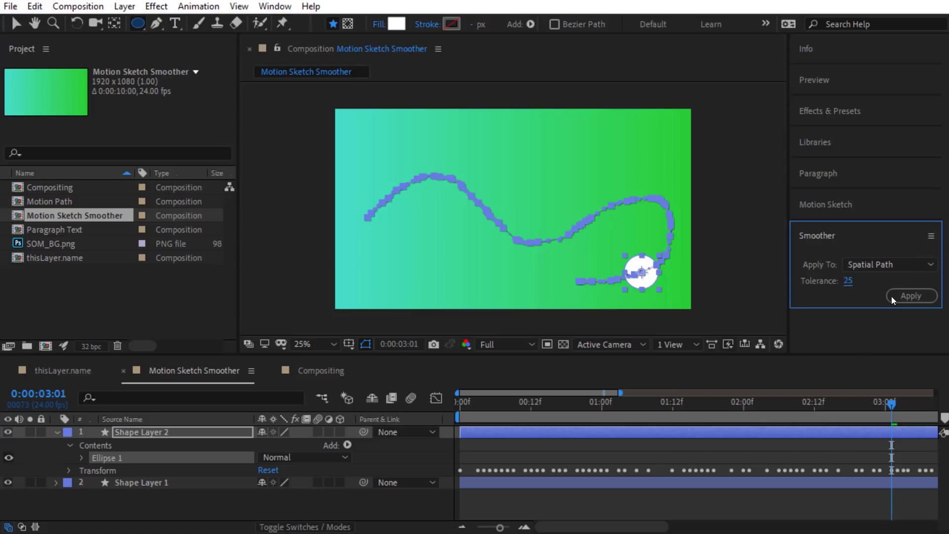
{"action": "left_click", "coordinate": [892, 295]}
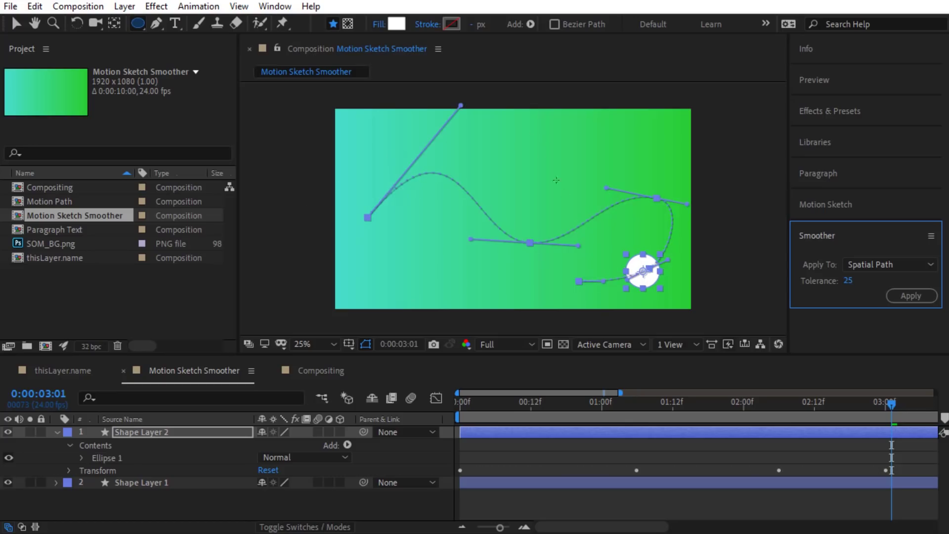
Select all five Position keyframes and Alt-drag the last one to stretch timing to about 7.3 seconds.
{"action": "left_click", "coordinate": [892, 405]}
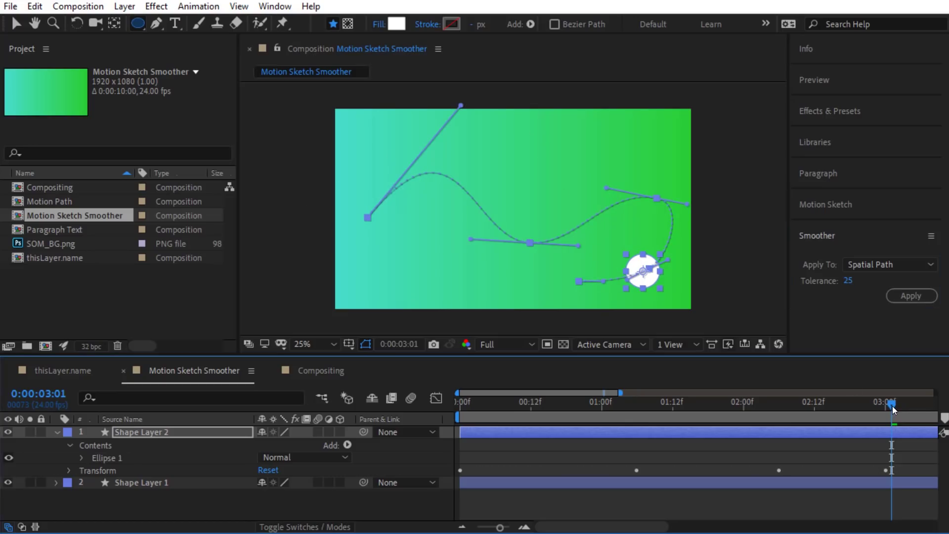
{"action": "left_click", "coordinate": [17, 23]}
{"action": "left_click", "coordinate": [579, 246]}
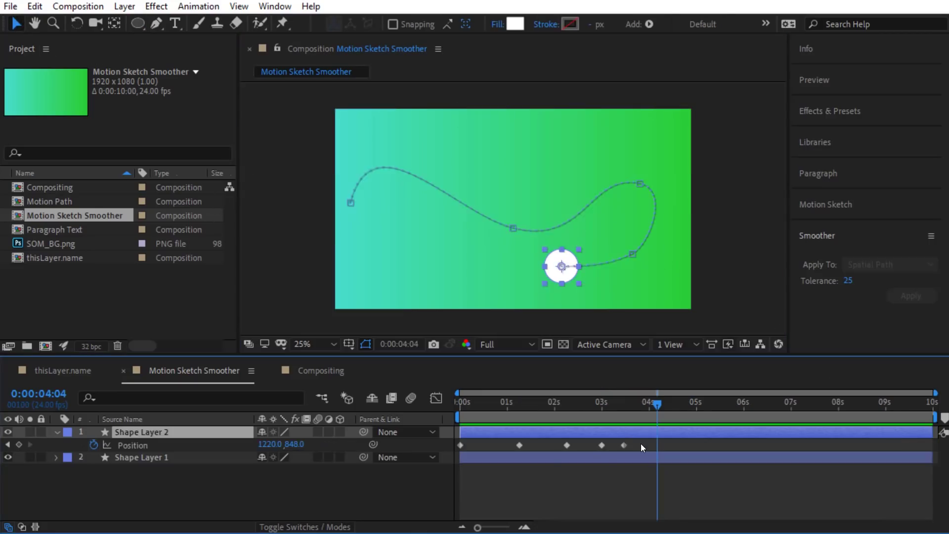
{"action": "left_click_drag", "start_coordinate": [641, 443], "coordinate": [453, 445]}
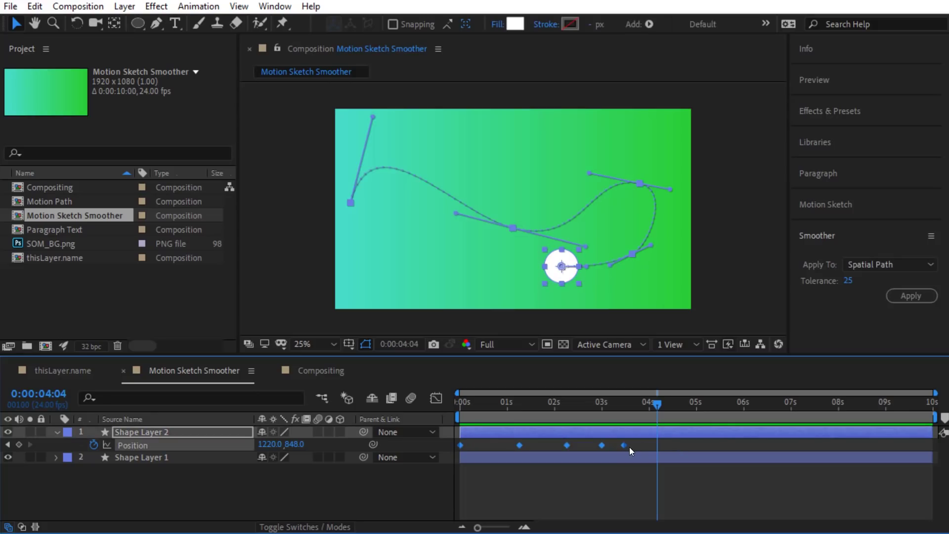
{"action": "left_click_drag", "start_coordinate": [624, 443], "coordinate": [656, 445]}
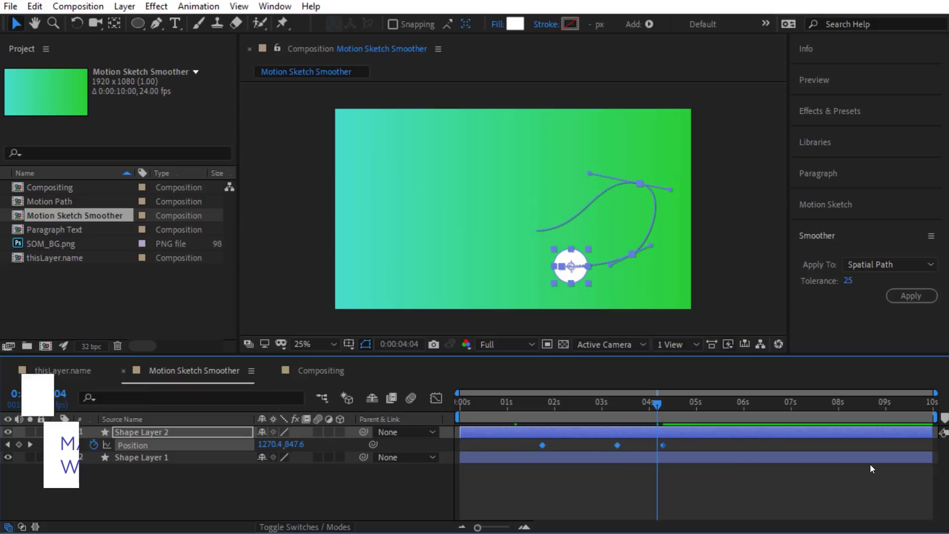
{"action": "key", "text": "ctrl+z"}
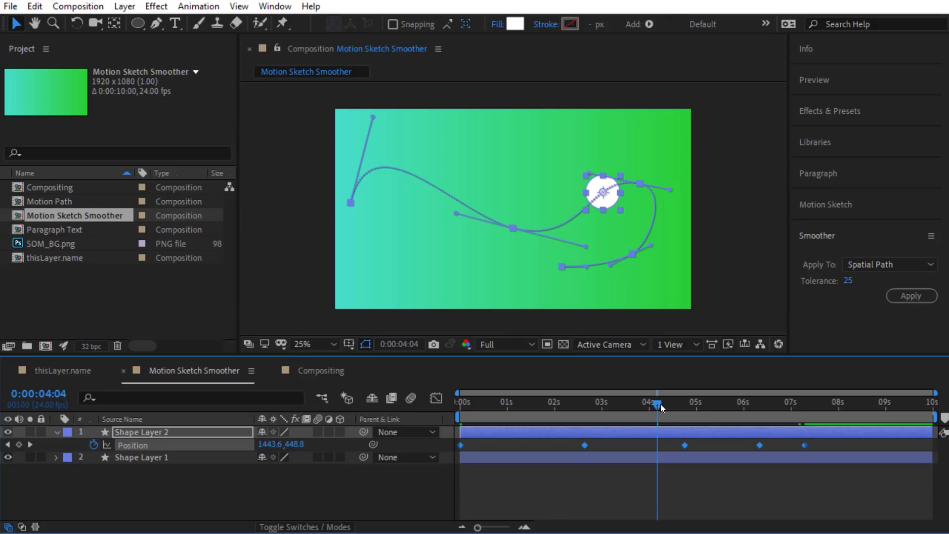
{"action": "left_click", "coordinate": [837, 205]}
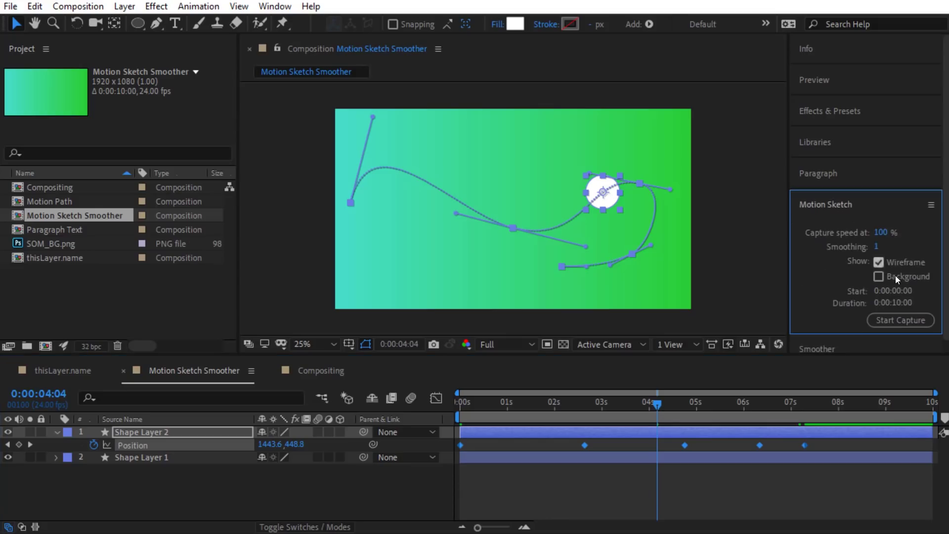
Review the Smoothing value in the Motion Sketch panel.
{"action": "left_click", "coordinate": [876, 246]}
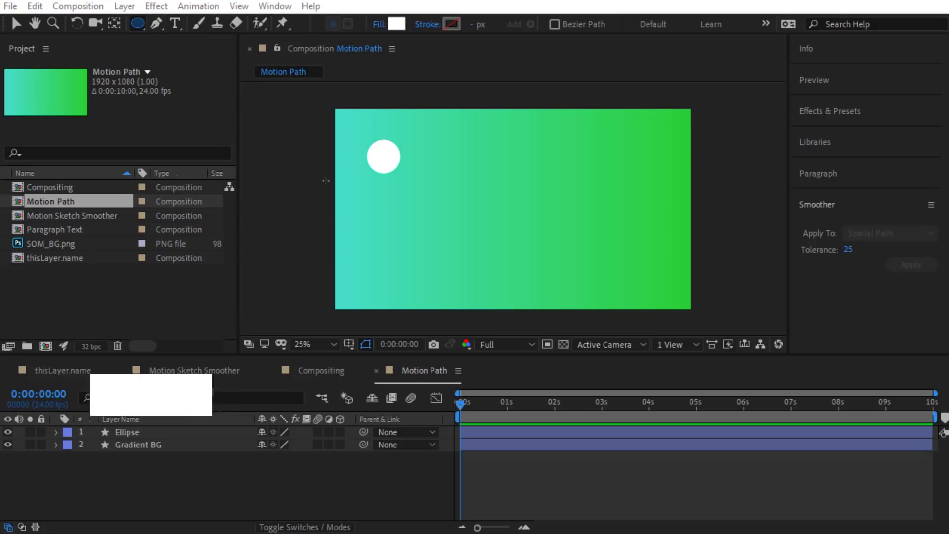
Switch to the Pen tool and set Fill to None for new shapes.
{"action": "left_click", "coordinate": [156, 24]}
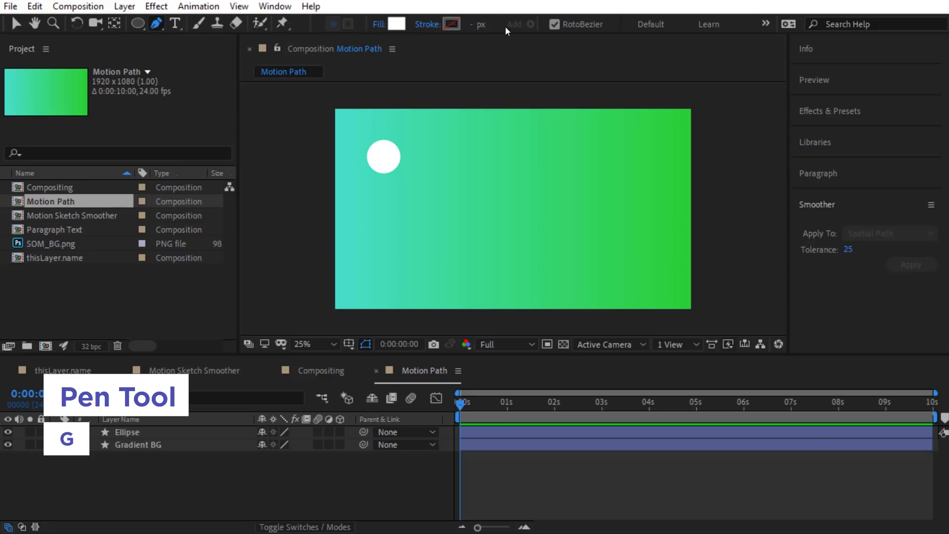
{"action": "left_click", "coordinate": [378, 24]}
{"action": "left_click", "coordinate": [405, 207]}
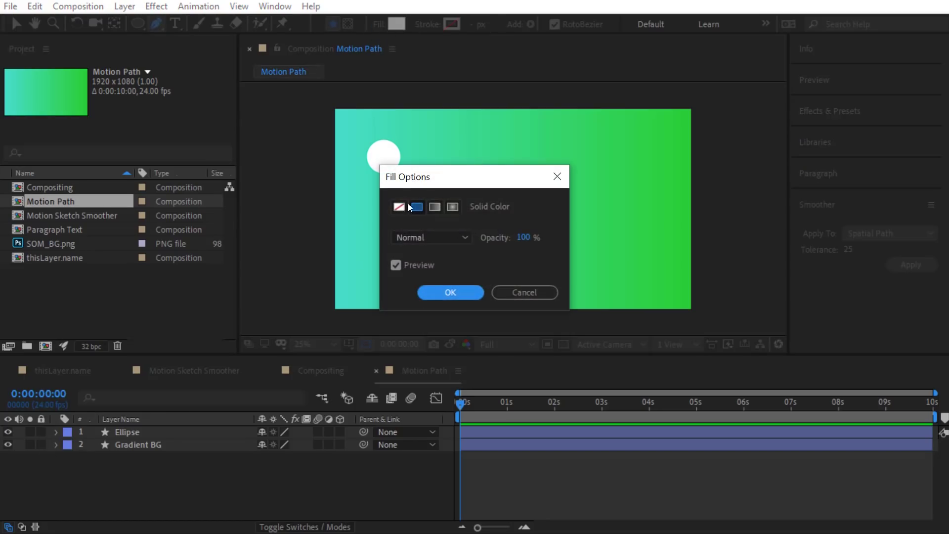
{"action": "left_click", "coordinate": [449, 292]}
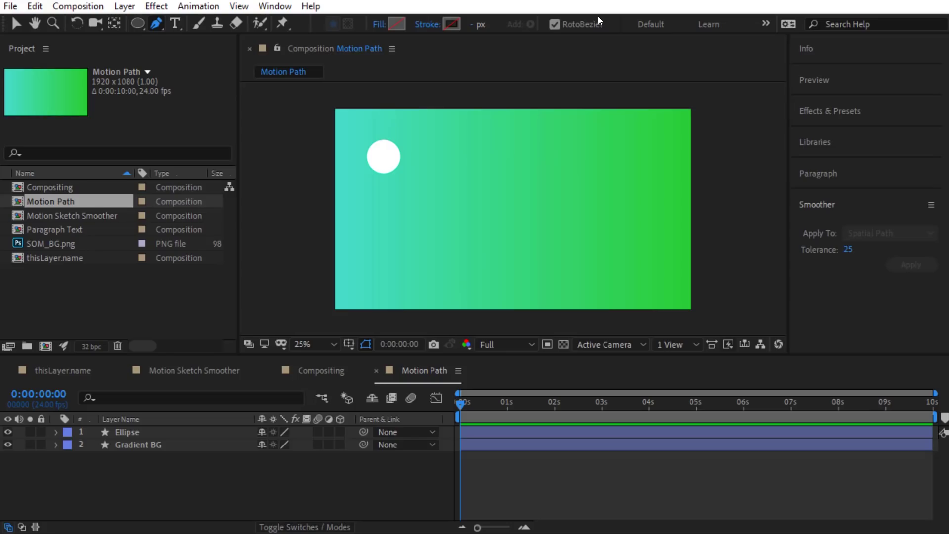
Place eight path points from the circle's centre around a figure-eight loop.
{"action": "left_click", "coordinate": [381, 154]}
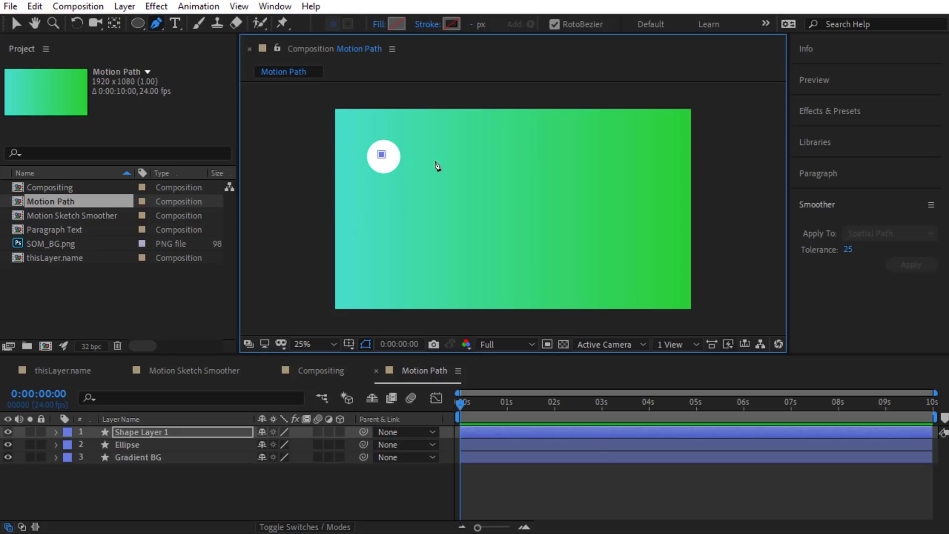
{"action": "left_click", "coordinate": [488, 187]}
{"action": "left_click", "coordinate": [536, 268]}
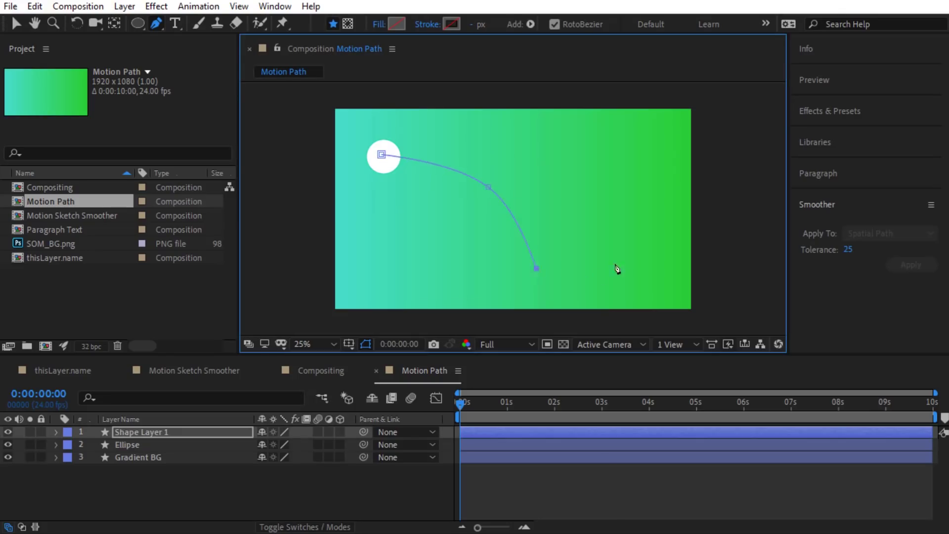
{"action": "left_click", "coordinate": [641, 249]}
{"action": "left_click", "coordinate": [610, 147]}
{"action": "left_click", "coordinate": [467, 249]}
{"action": "left_click", "coordinate": [348, 258]}
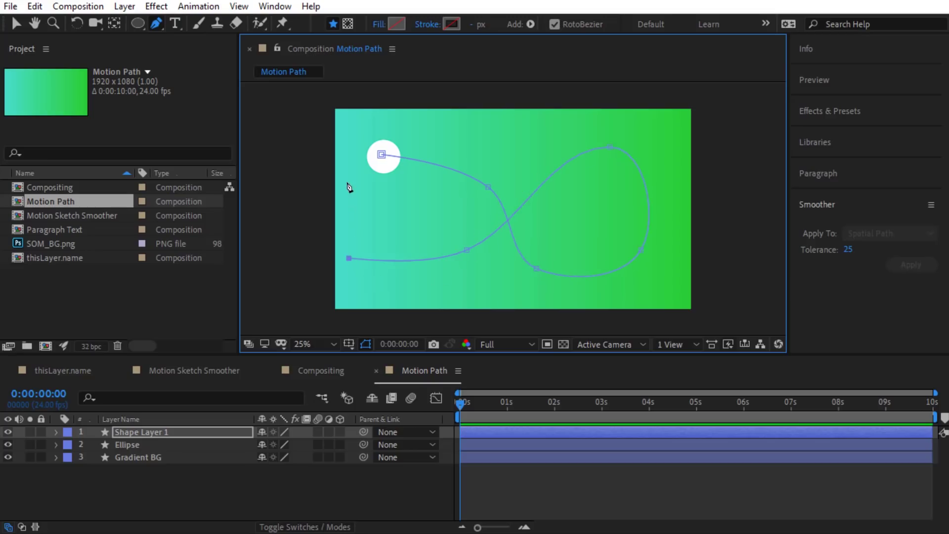
{"action": "left_click", "coordinate": [347, 157]}
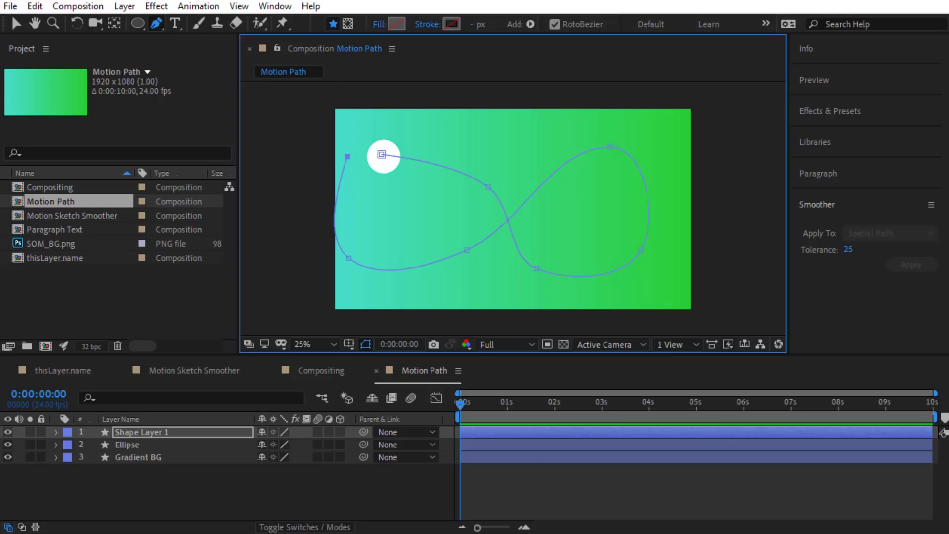
Expand Shape Layer 1's Contents down to Shape 1's path.
{"action": "left_click", "coordinate": [141, 445]}
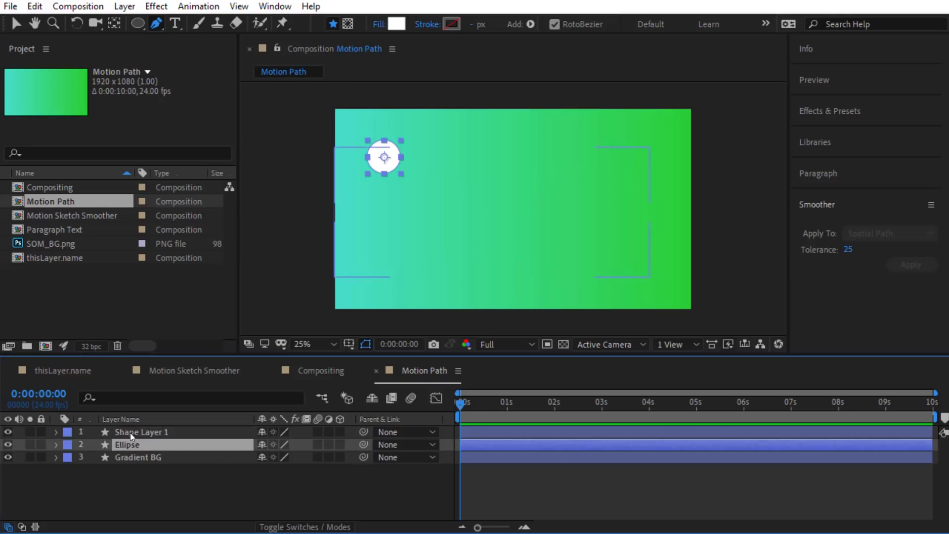
{"action": "left_click", "coordinate": [130, 432]}
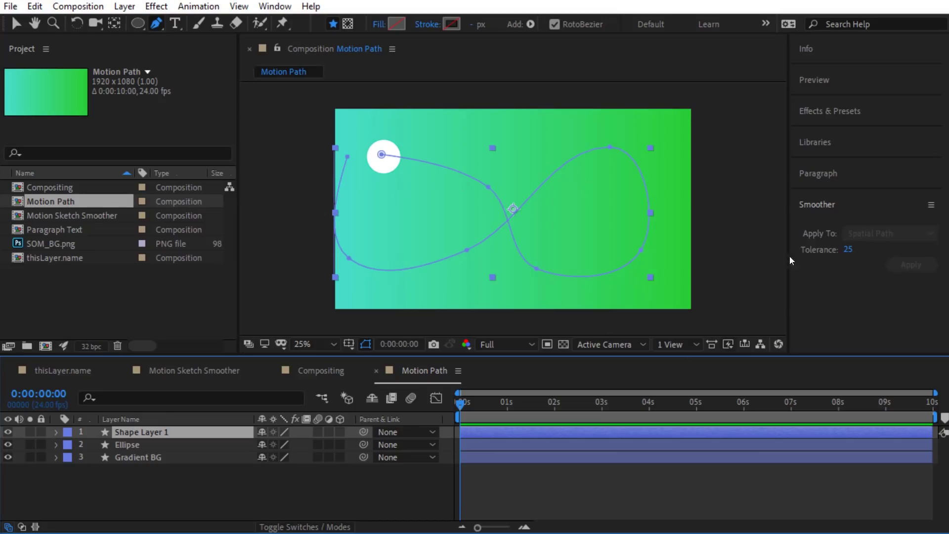
{"action": "left_click", "coordinate": [56, 432]}
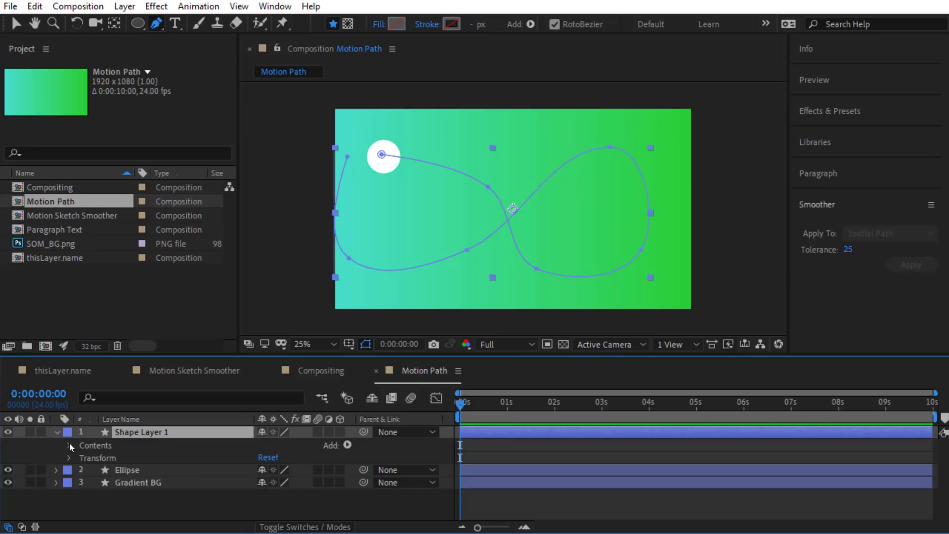
{"action": "left_click", "coordinate": [69, 444]}
{"action": "left_click", "coordinate": [81, 458]}
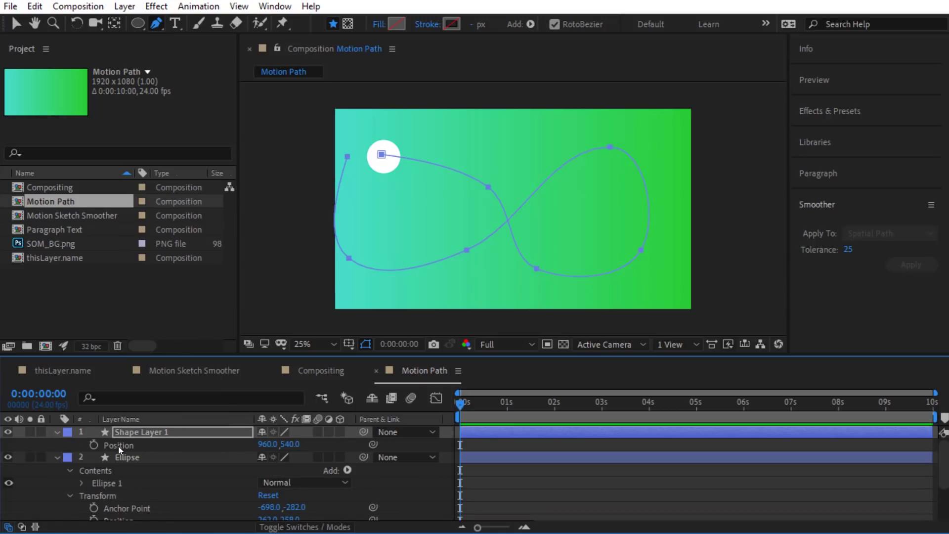
Paste the path into the Ellipse's Position and scrub to check the circle follows it.
{"action": "left_click", "coordinate": [198, 456]}
{"action": "key", "text": "p"}
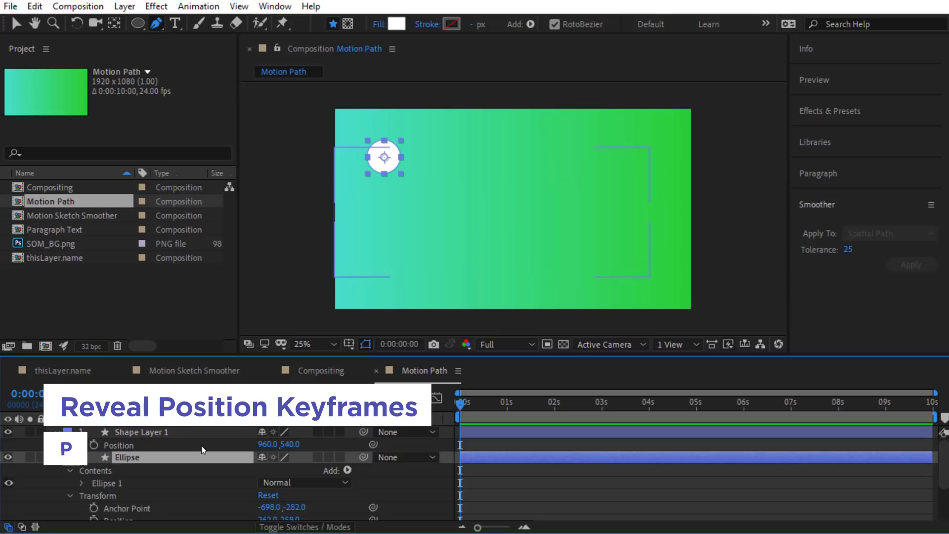
{"action": "left_click", "coordinate": [129, 470]}
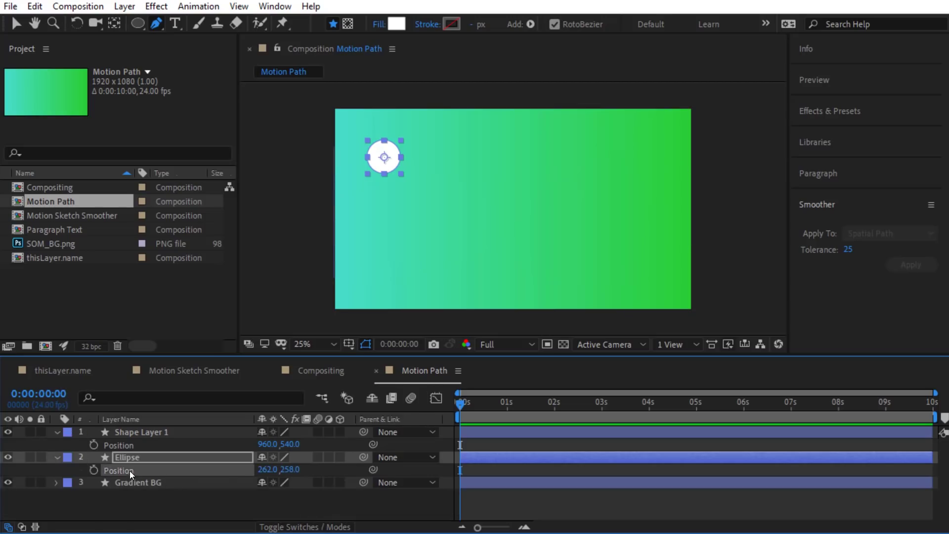
{"action": "key", "text": "ctrl+v"}
{"action": "mouse_move", "coordinate": [464, 404]}
{"action": "left_mouse_down"}
{"action": "mouse_move", "coordinate": [586, 395]}
{"action": "mouse_move", "coordinate": [451, 411]}
{"action": "left_mouse_up"}
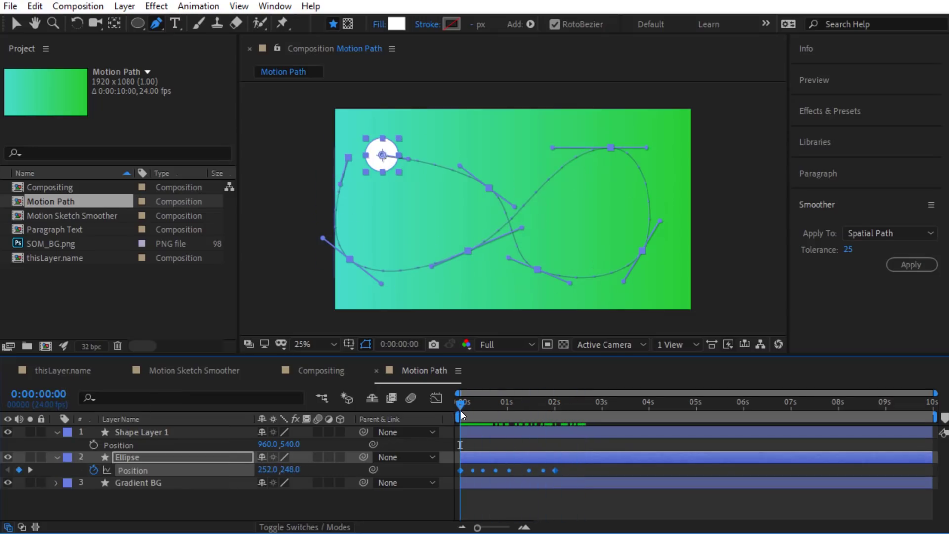
{"action": "key", "text": "ctrl+shift+h"}
Preview the animation so the white circle traces its figure-eight path.
{"action": "key", "text": "space"}
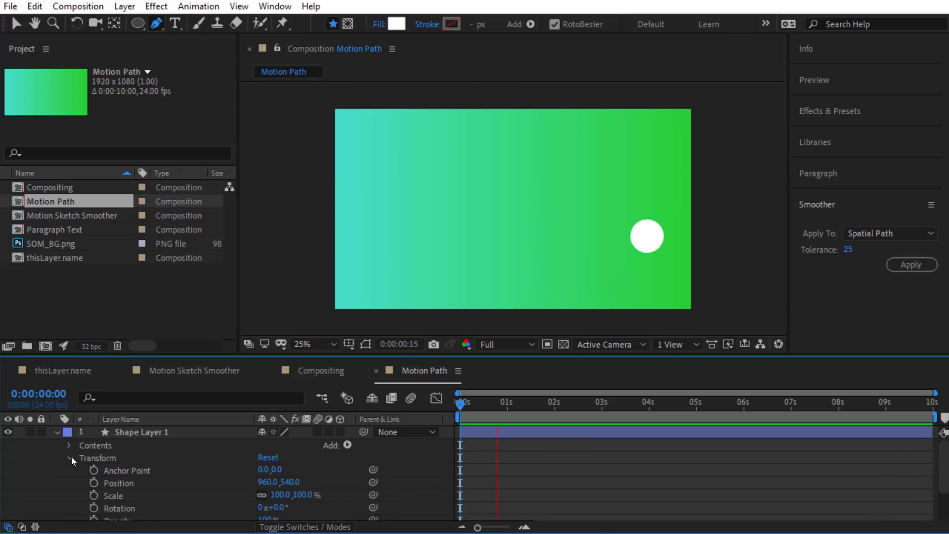
Expand Shape Layer 1 down to Path 1, then select the Ellipse layer's animated Position path.
{"action": "left_click", "coordinate": [70, 445]}
{"action": "left_click", "coordinate": [81, 458]}
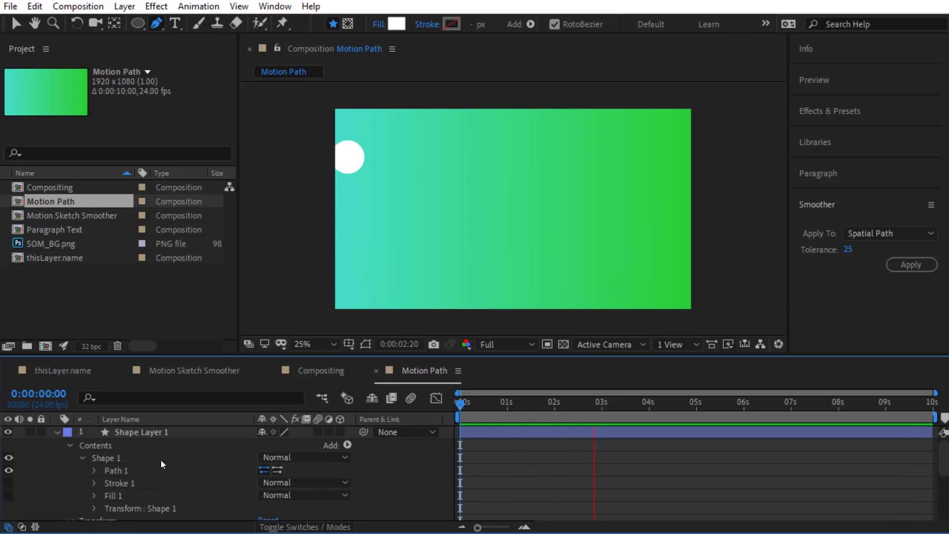
{"action": "left_click", "coordinate": [117, 470]}
{"action": "left_click", "coordinate": [94, 470]}
{"action": "left_click", "coordinate": [143, 482]}
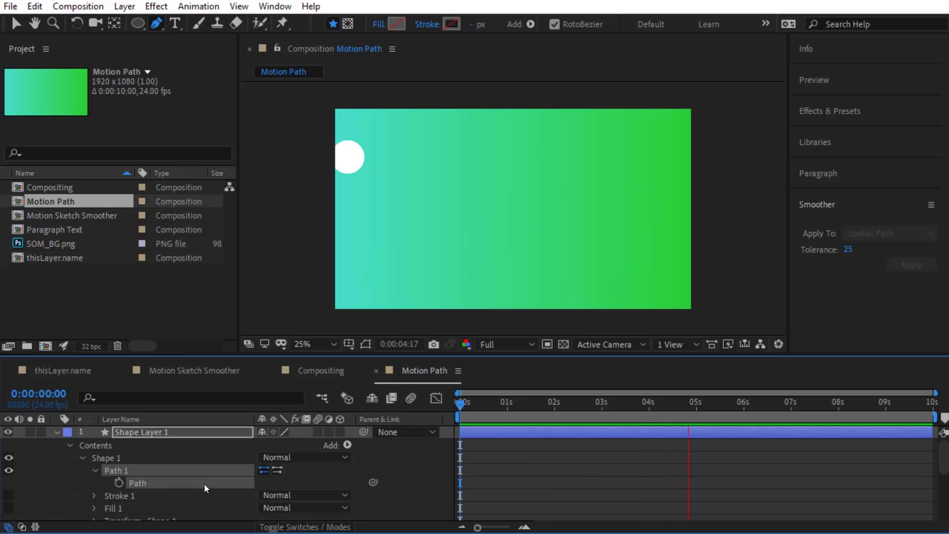
{"action": "scroll", "coordinate": [201, 485], "scroll_direction": "down", "scroll_amount": 4}
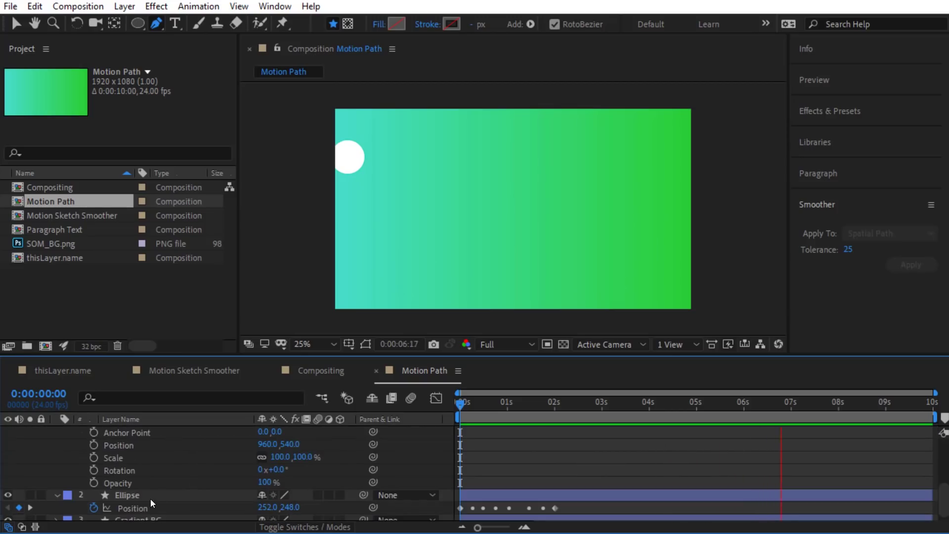
{"action": "left_click", "coordinate": [132, 508]}
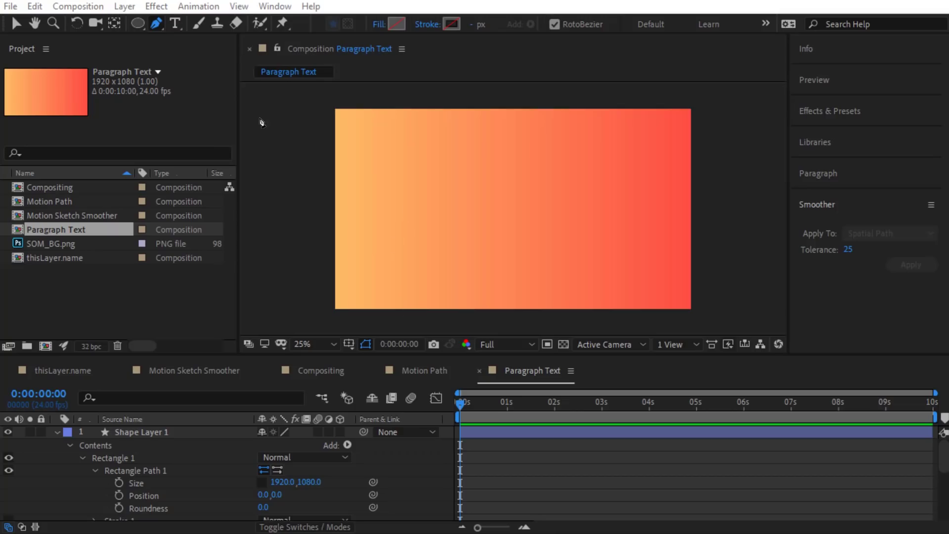
Add a centre-aligned 'School of Motion' title and move it to the middle of the comp.
{"action": "left_click", "coordinate": [175, 23]}
{"action": "left_click", "coordinate": [376, 198]}
{"action": "type", "text": "School of Motion"}
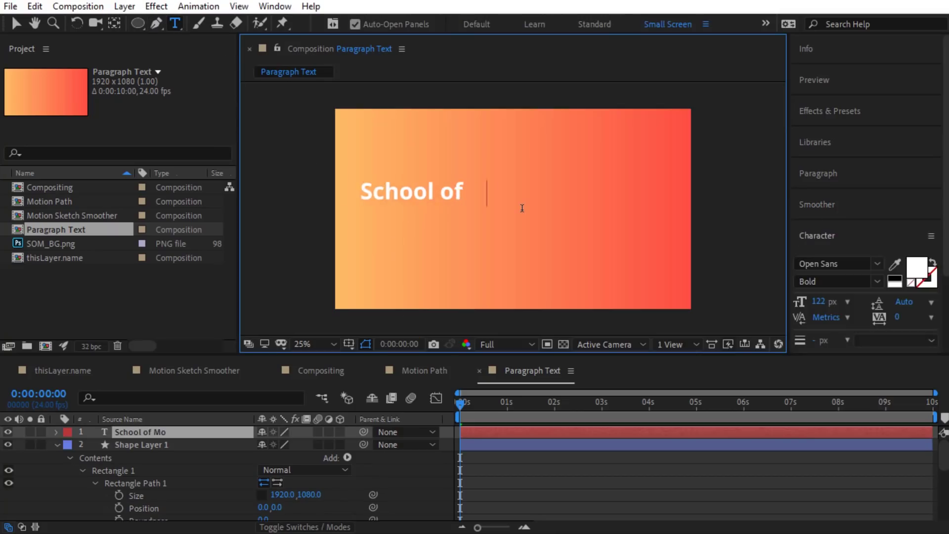
{"action": "left_click", "coordinate": [459, 190]}
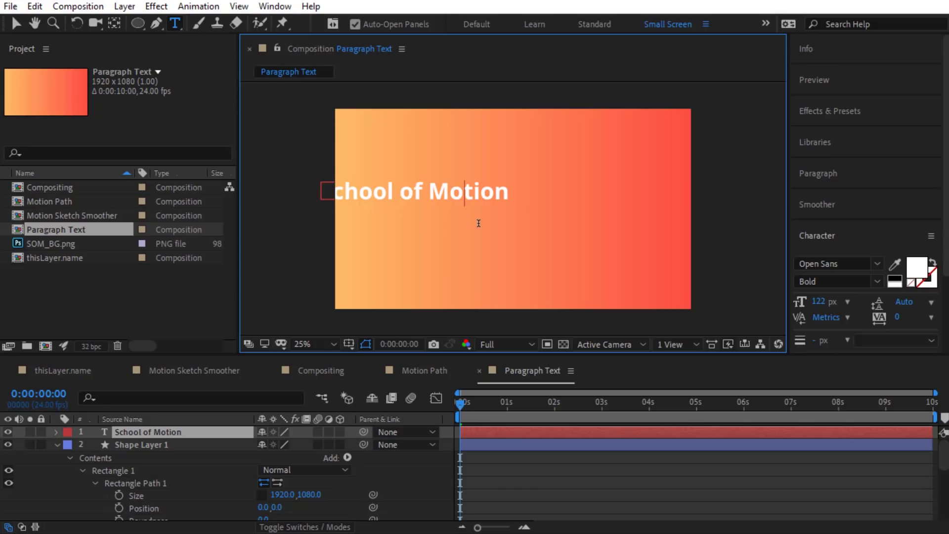
{"action": "left_click", "coordinate": [825, 176]}
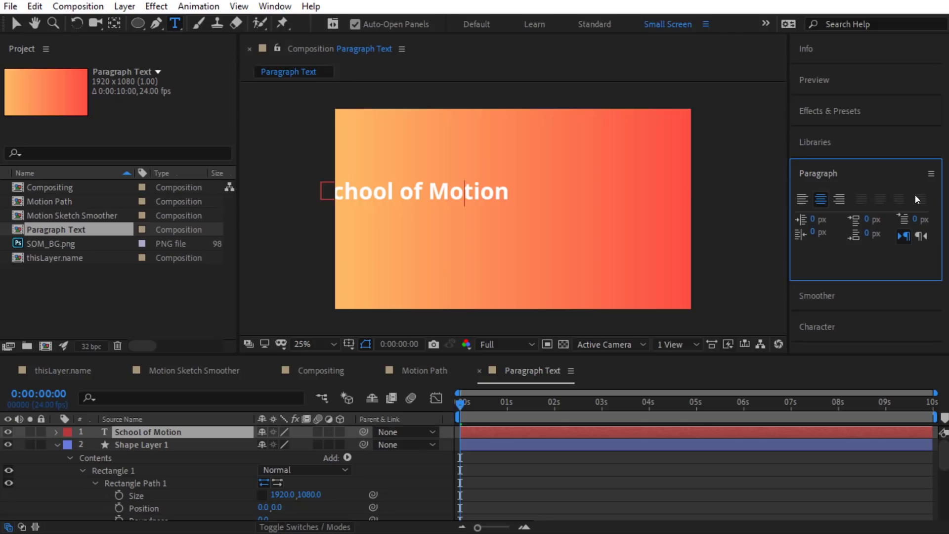
{"action": "left_click", "coordinate": [818, 199]}
{"action": "left_click", "coordinate": [19, 28]}
{"action": "left_click_drag", "start_coordinate": [435, 184], "coordinate": [537, 210]}
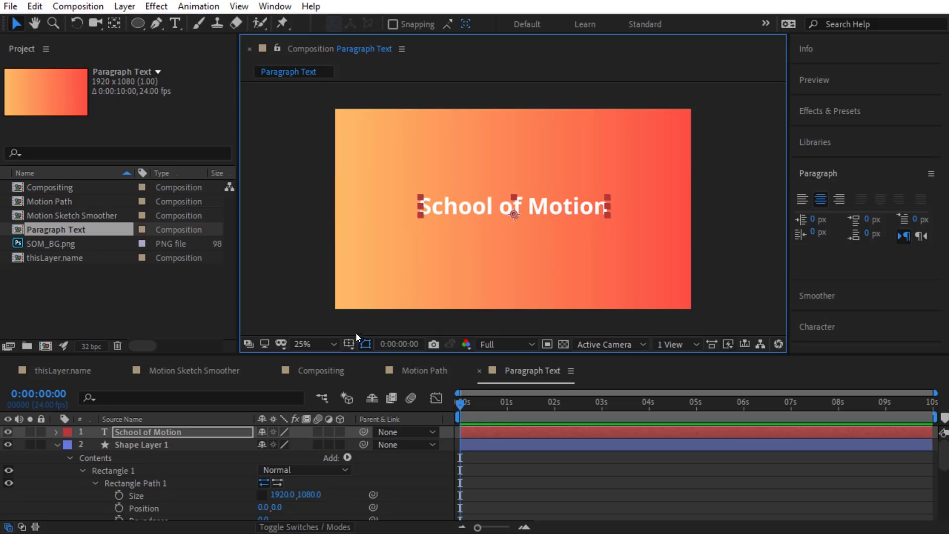
Convert the School of Motion title to paragraph text and narrow its box from both sides.
{"action": "left_click", "coordinate": [175, 24]}
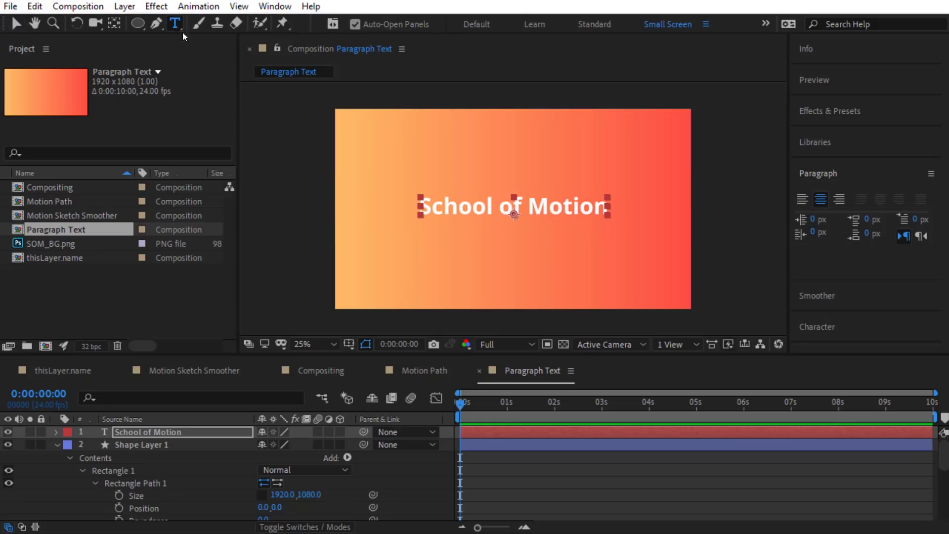
{"action": "left_click", "coordinate": [169, 435]}
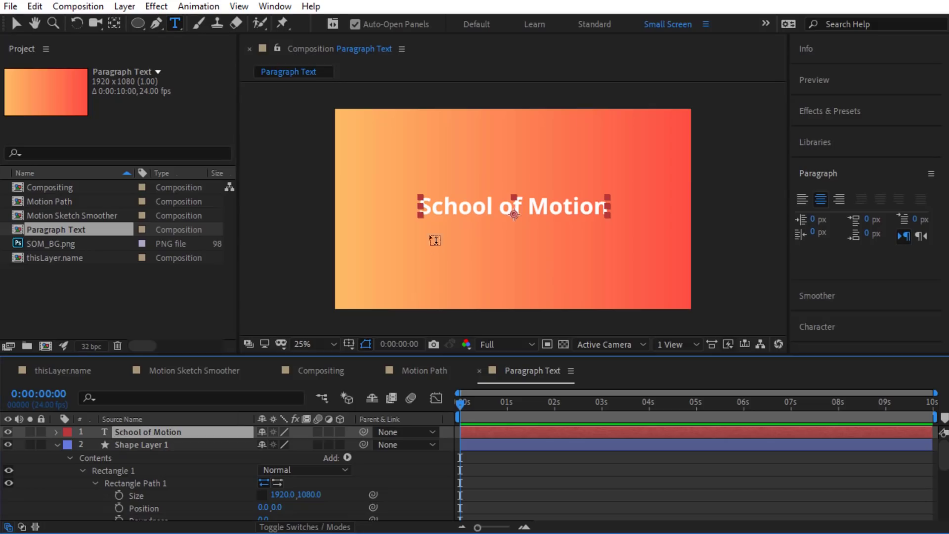
{"action": "right_click", "coordinate": [454, 203]}
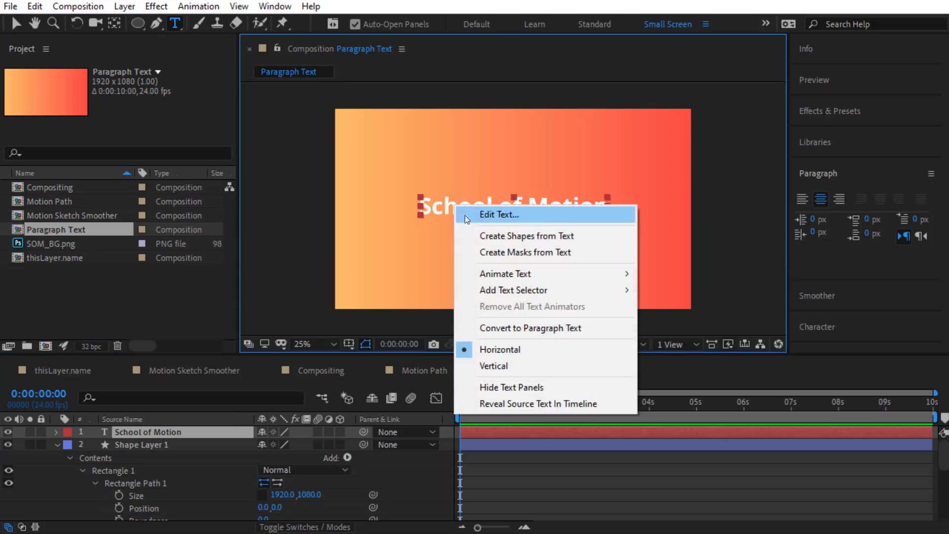
{"action": "left_click", "coordinate": [514, 328]}
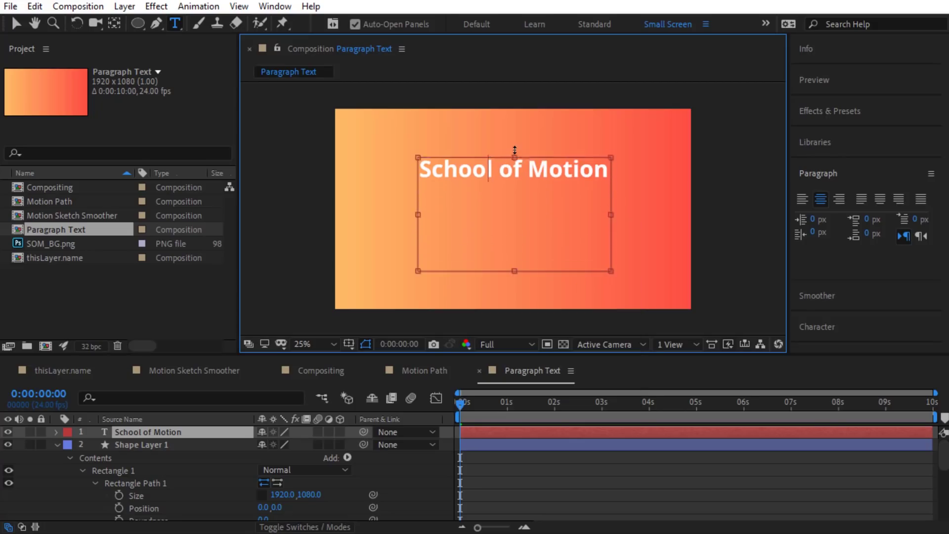
{"action": "left_click_drag", "start_coordinate": [610, 211], "coordinate": [588, 212]}
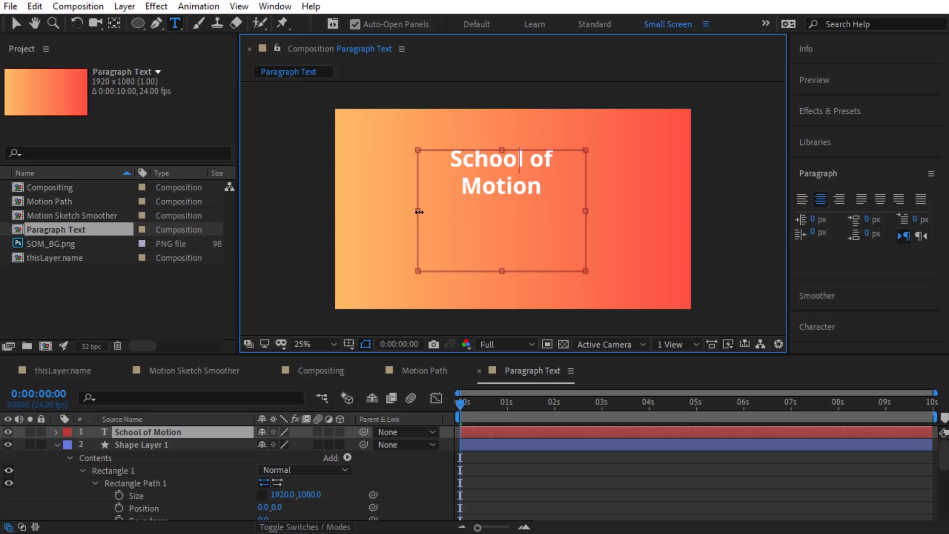
{"action": "left_click_drag", "start_coordinate": [418, 212], "coordinate": [435, 212]}
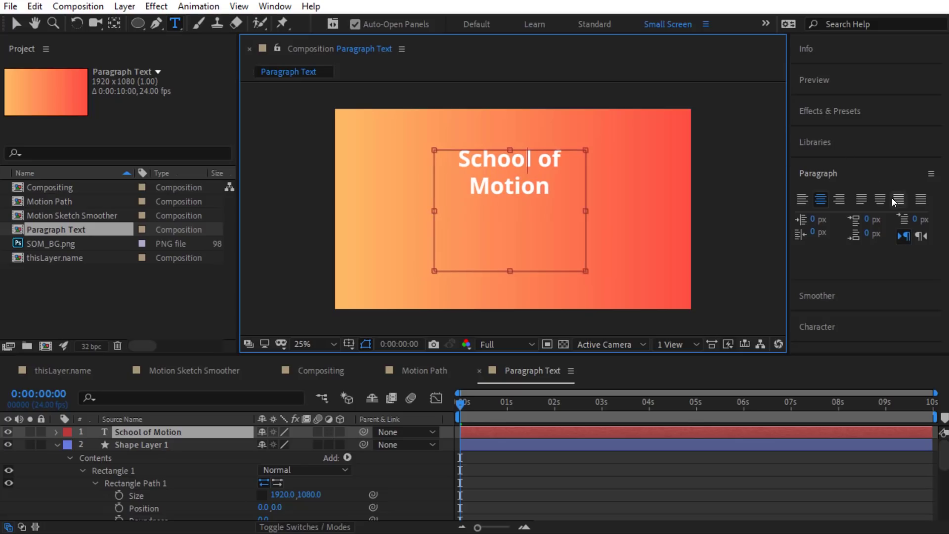
{"action": "key", "text": "ctrl+a"}
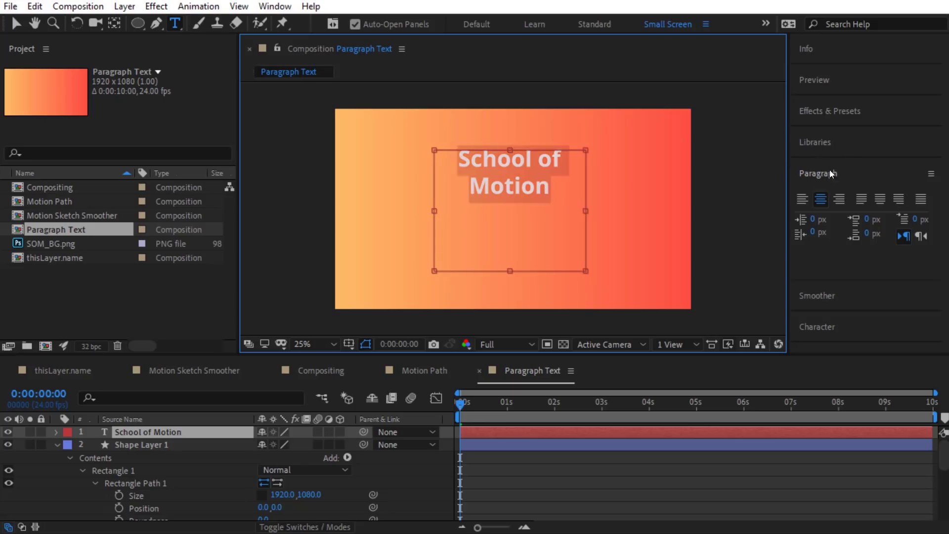
{"action": "left_click", "coordinate": [920, 200]}
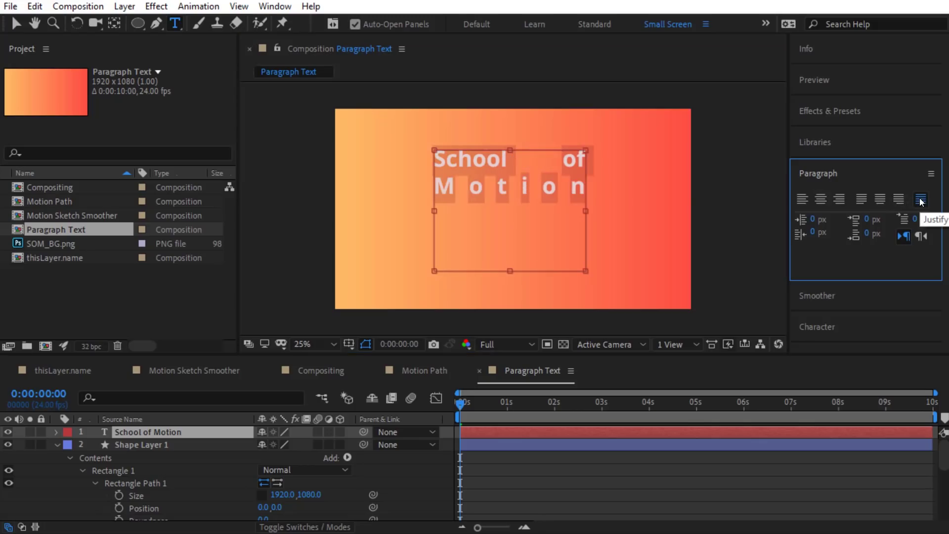
{"action": "left_click", "coordinate": [899, 199]}
{"action": "left_click", "coordinate": [879, 200]}
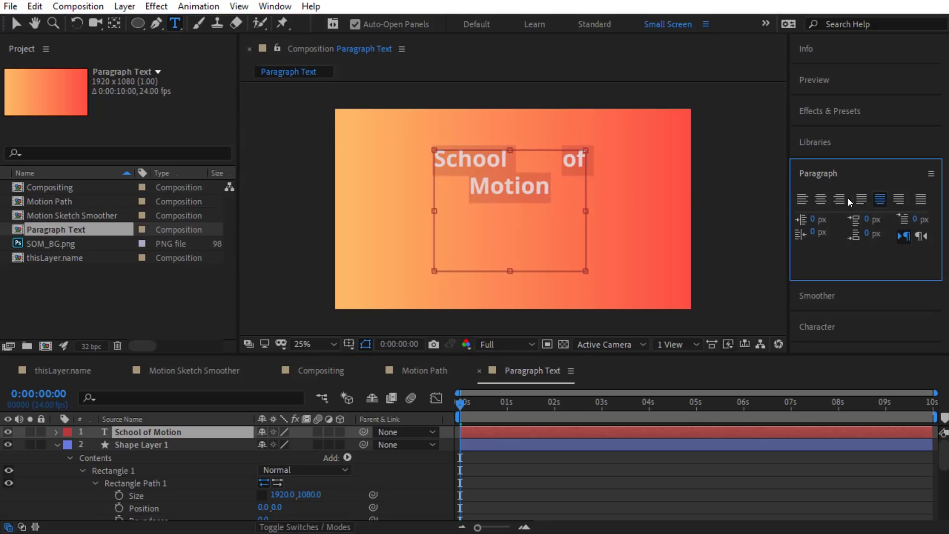
{"action": "left_click", "coordinate": [920, 200]}
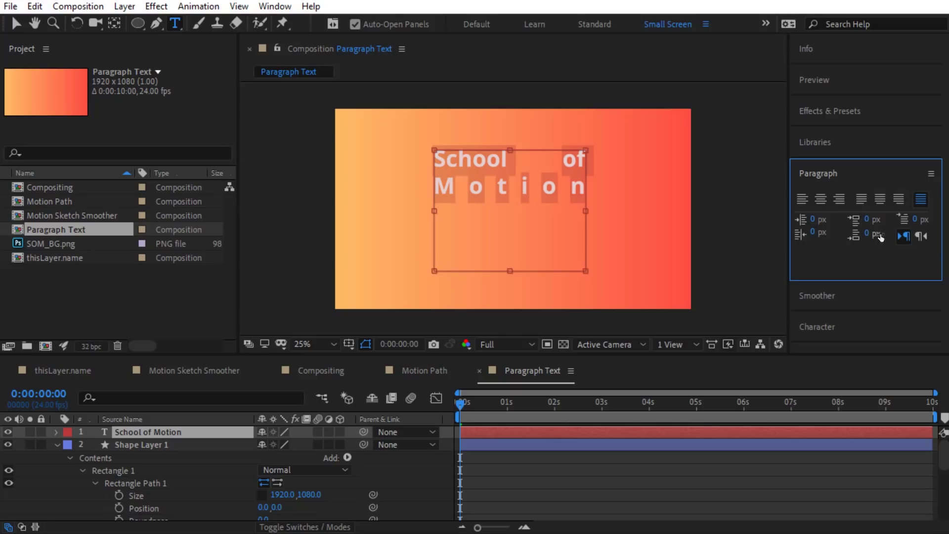
{"action": "left_click", "coordinate": [824, 203]}
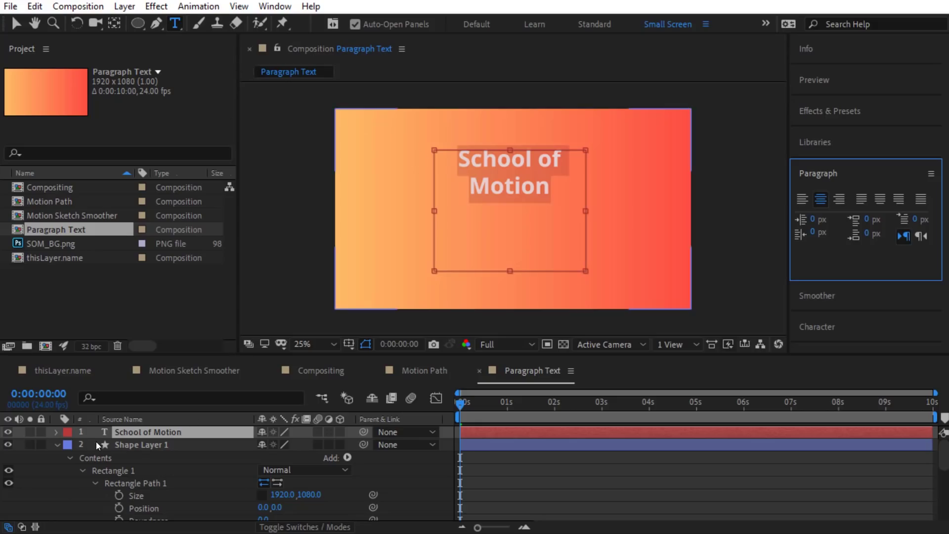
{"action": "left_click", "coordinate": [141, 445]}
{"action": "left_click", "coordinate": [149, 428]}
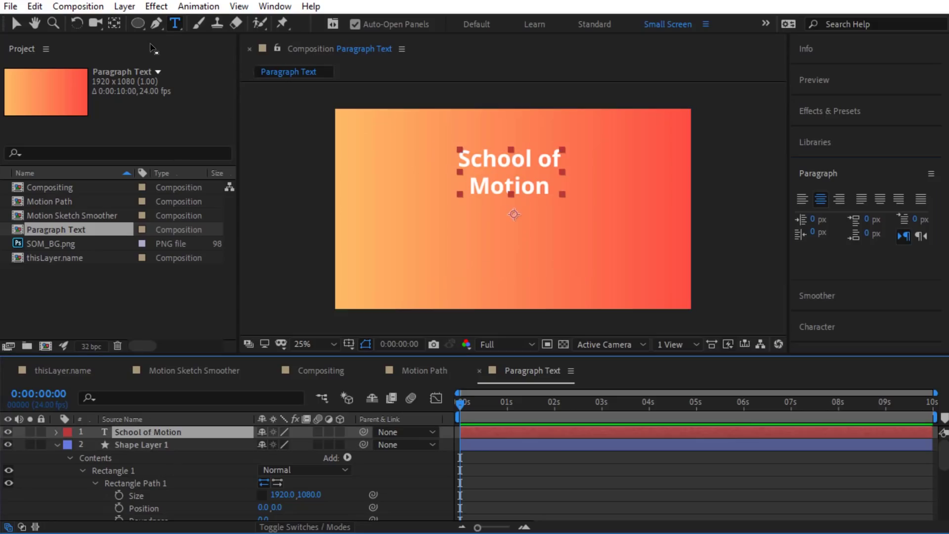
Convert the School of Motion title back to point text.
{"action": "left_click", "coordinate": [175, 24]}
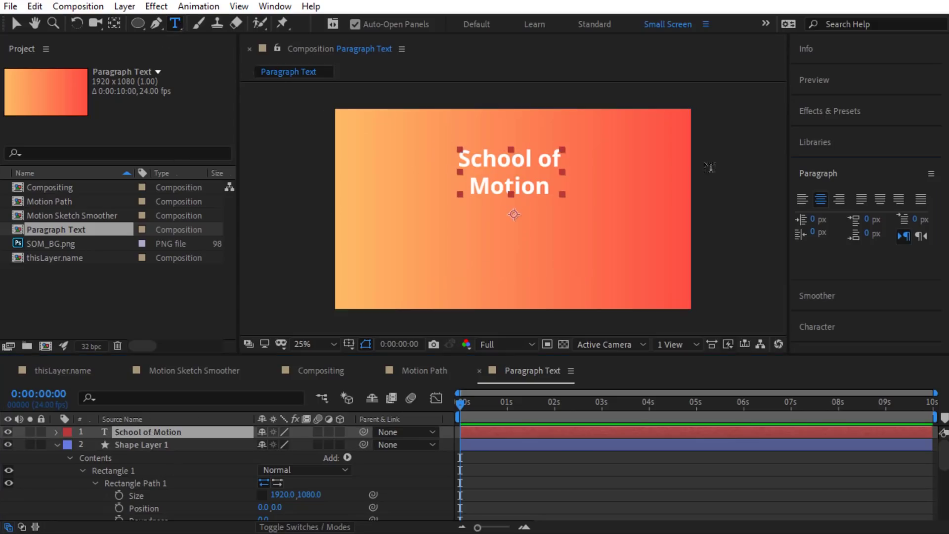
{"action": "right_click", "coordinate": [494, 161]}
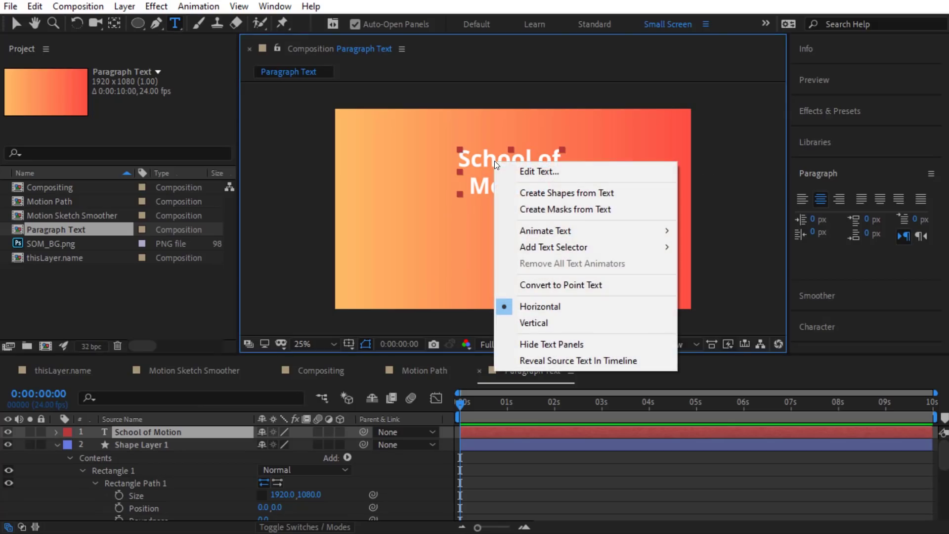
{"action": "left_click", "coordinate": [541, 284]}
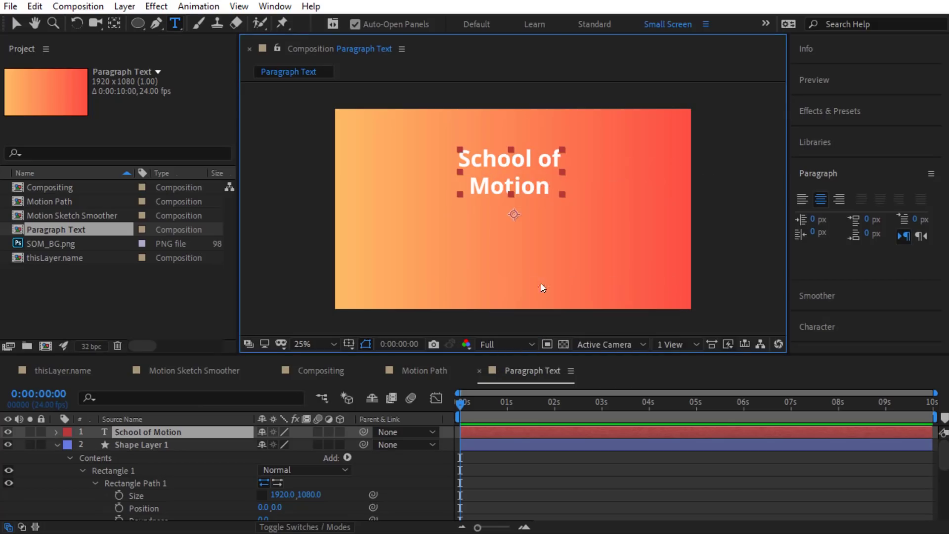
{"action": "left_click", "coordinate": [516, 187]}
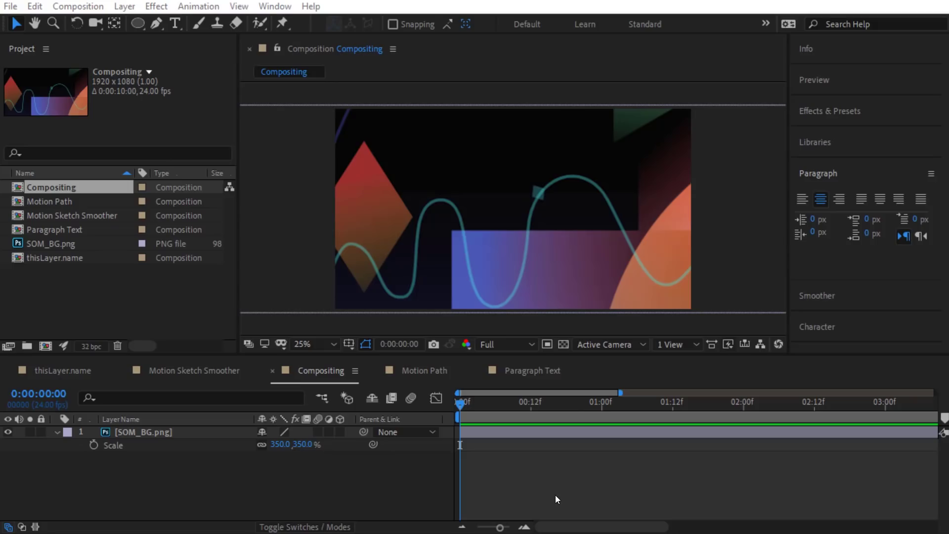
Apply Camera Lens Blur to the SOM_BG.png background with a blur radius of 5.
{"action": "left_click", "coordinate": [173, 431]}
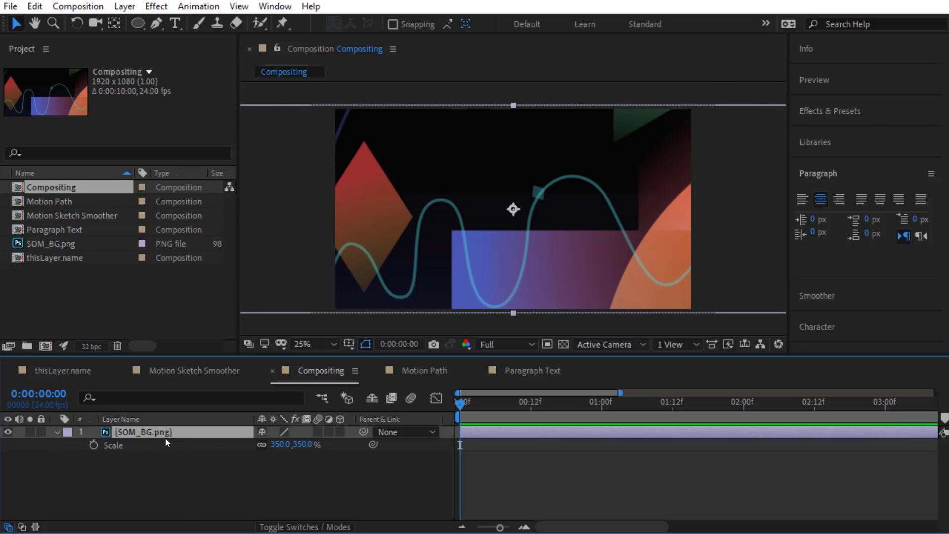
{"action": "left_click", "coordinate": [156, 7]}
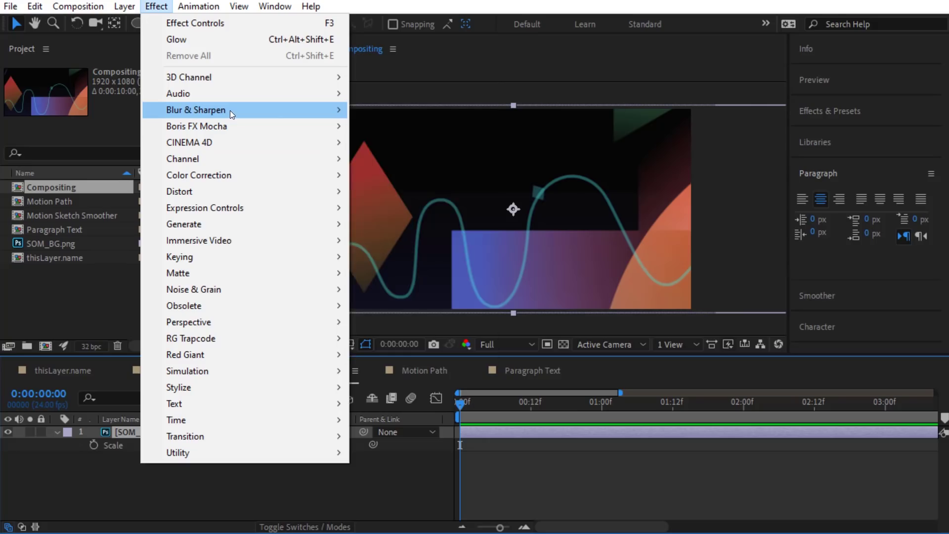
{"action": "mouse_move", "coordinate": [230, 110]}
{"action": "left_click", "coordinate": [409, 129]}
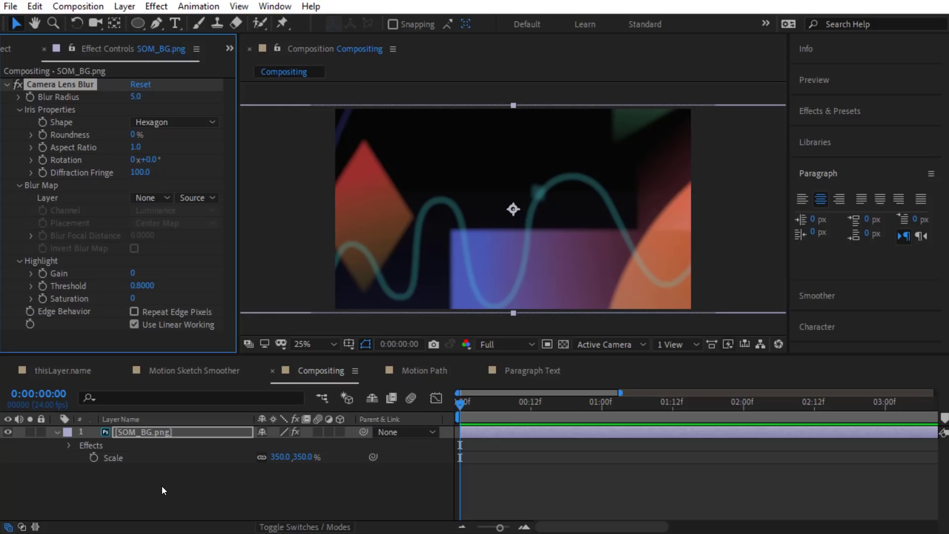
{"action": "left_click", "coordinate": [143, 433]}
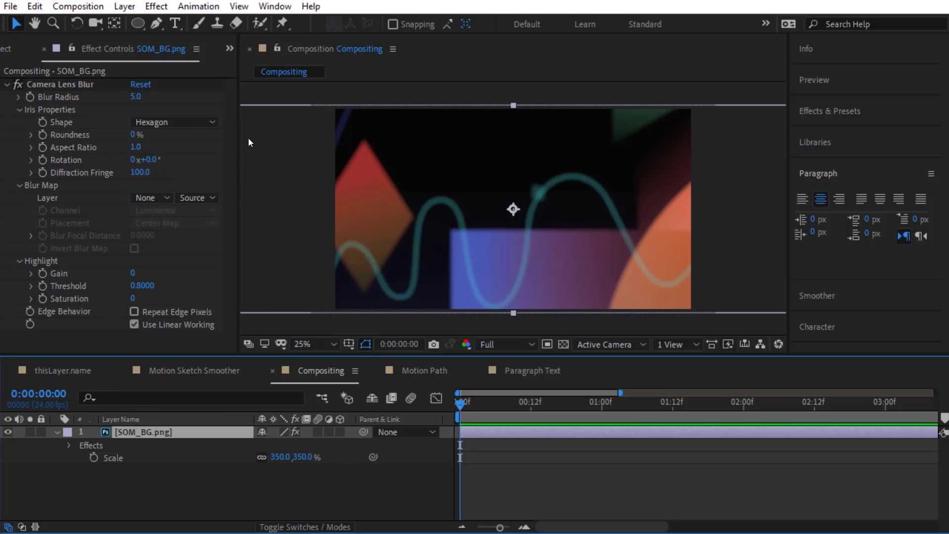
{"action": "left_click", "coordinate": [138, 25]}
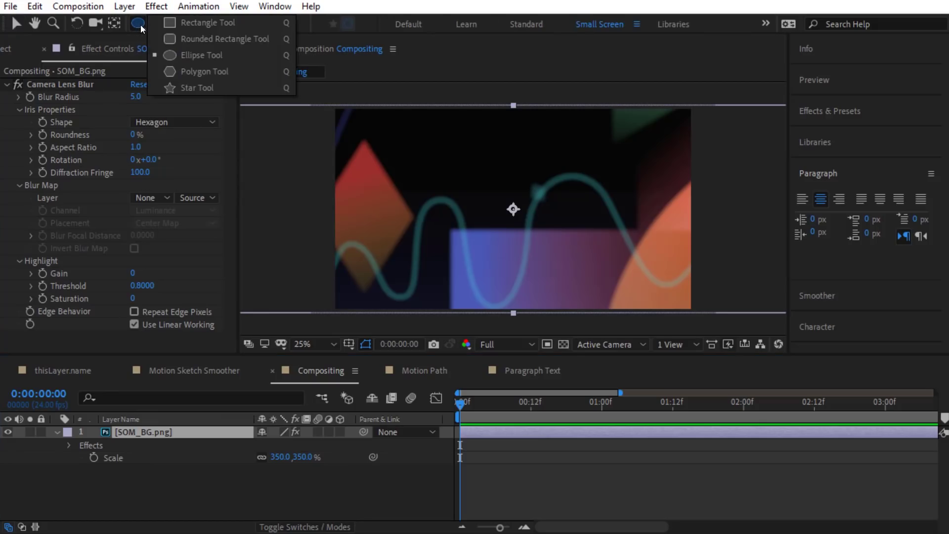
Draw a circular Mask 1 on SOM_BG.png and set it as Camera Lens Blur's Mask Reference 1.
{"action": "left_click", "coordinate": [198, 55]}
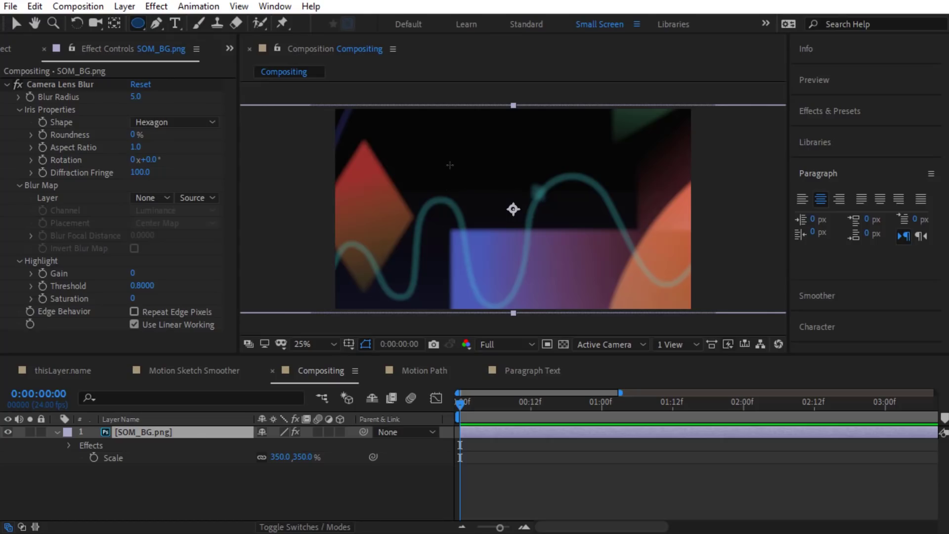
{"action": "mouse_move", "coordinate": [449, 165]}
{"action": "left_mouse_down"}
{"action": "mouse_move", "coordinate": [516, 217]}
{"action": "mouse_move", "coordinate": [532, 247]}
{"action": "left_mouse_up"}
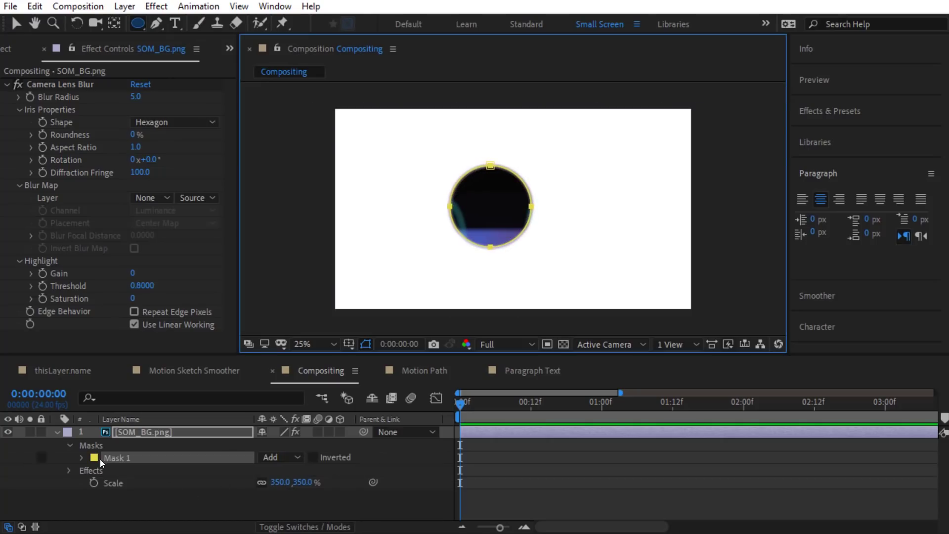
{"action": "left_click", "coordinate": [69, 470]}
{"action": "scroll", "coordinate": [188, 488], "scroll_direction": "down", "scroll_amount": 3}
{"action": "scroll", "coordinate": [188, 488], "scroll_direction": "down", "scroll_amount": 1}
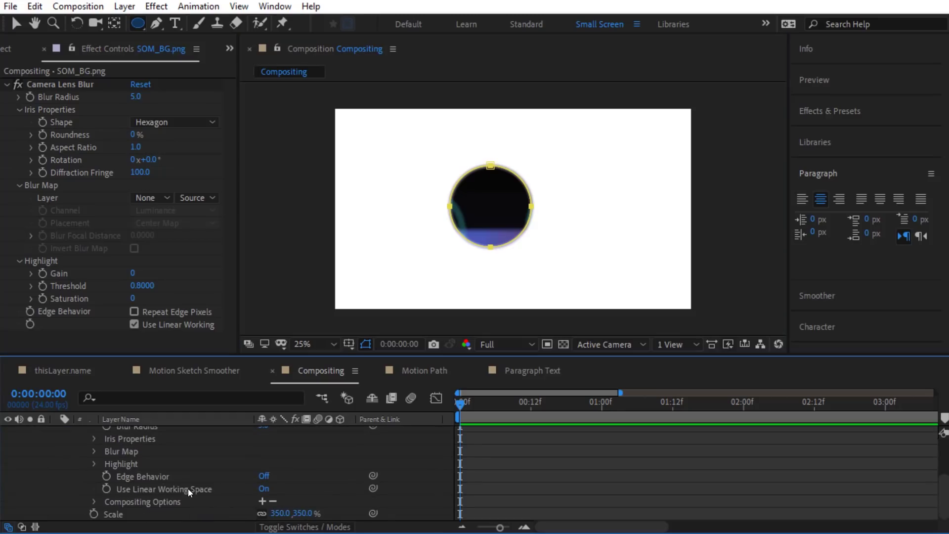
{"action": "left_click", "coordinate": [94, 502]}
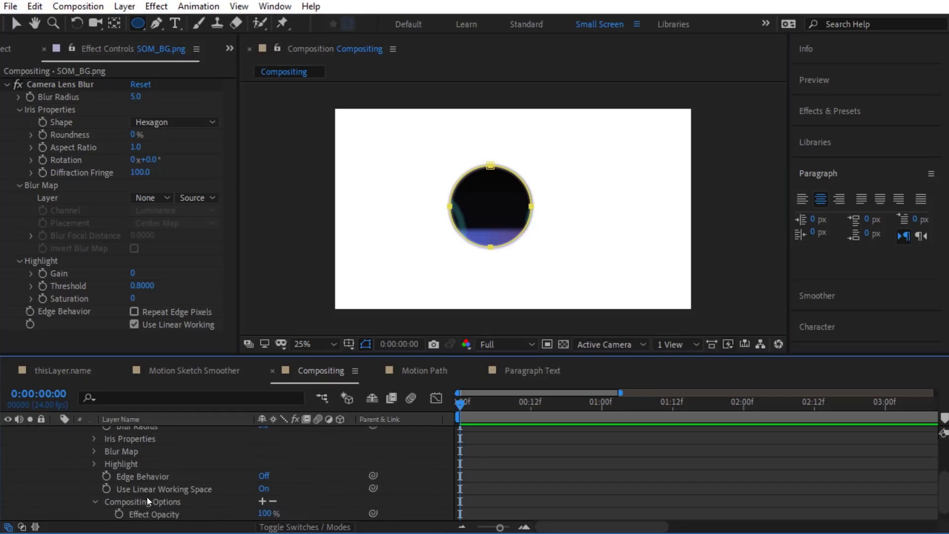
{"action": "scroll", "coordinate": [294, 487], "scroll_direction": "down", "scroll_amount": 1}
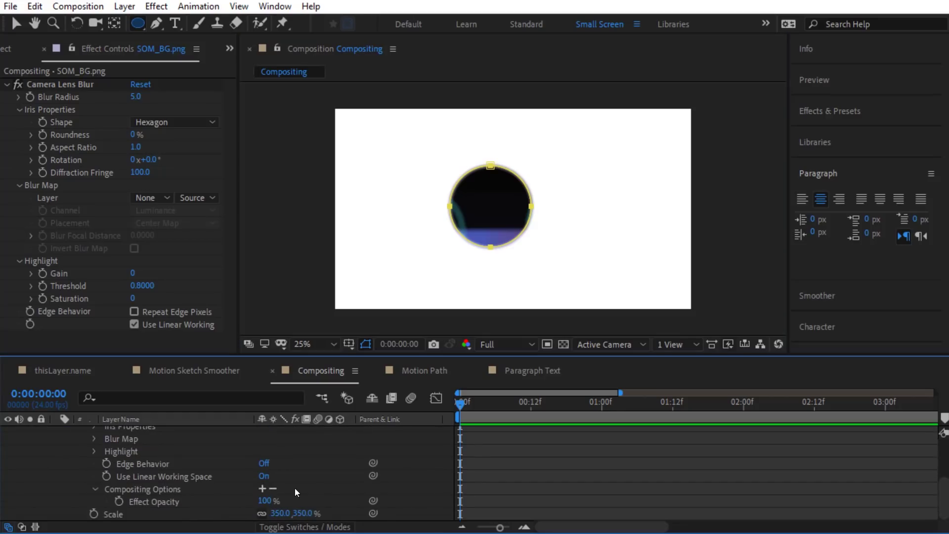
{"action": "left_click", "coordinate": [262, 488]}
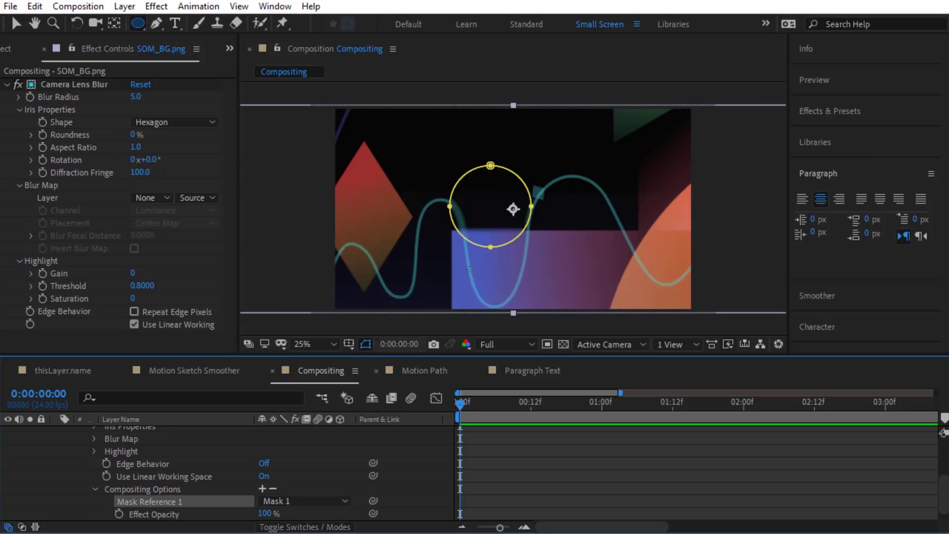
{"action": "left_click", "coordinate": [300, 503]}
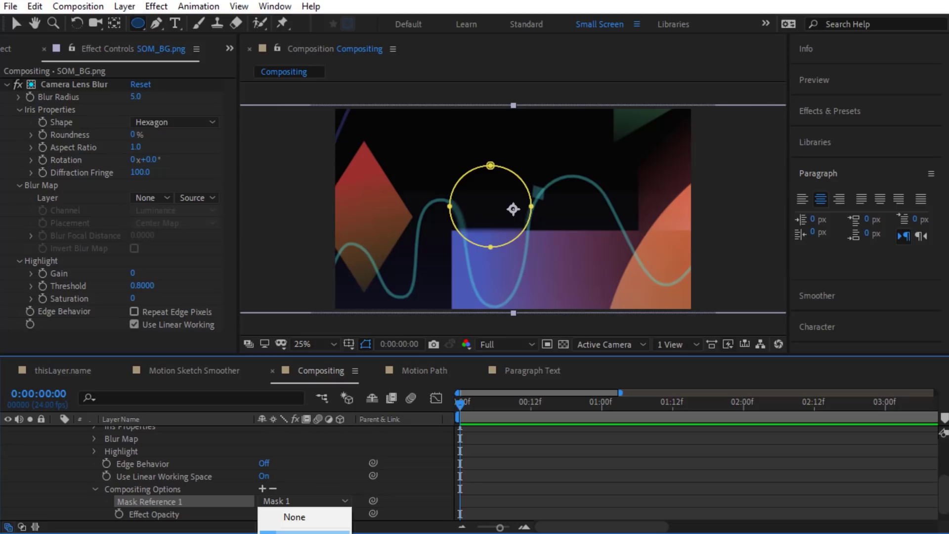
{"action": "left_click", "coordinate": [304, 531]}
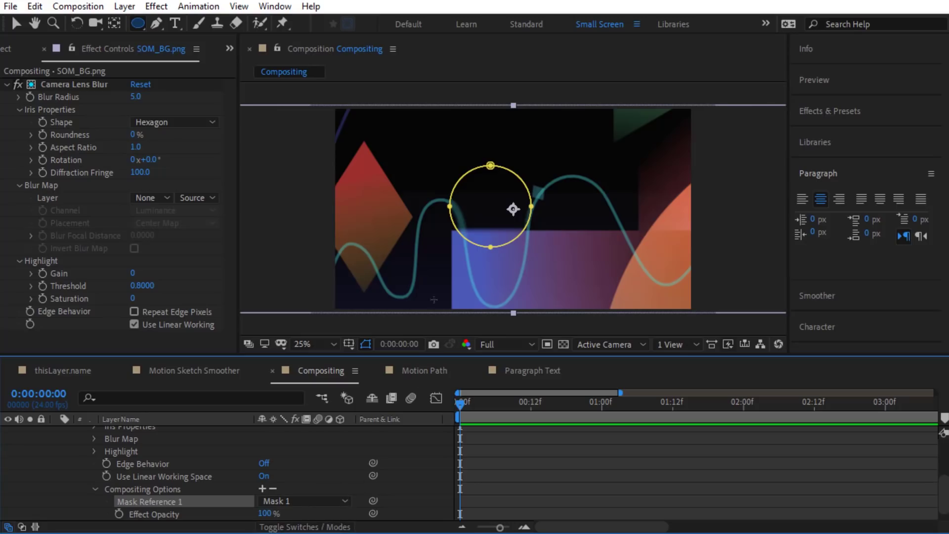
{"action": "scroll", "coordinate": [260, 450], "scroll_direction": "up", "scroll_amount": 3}
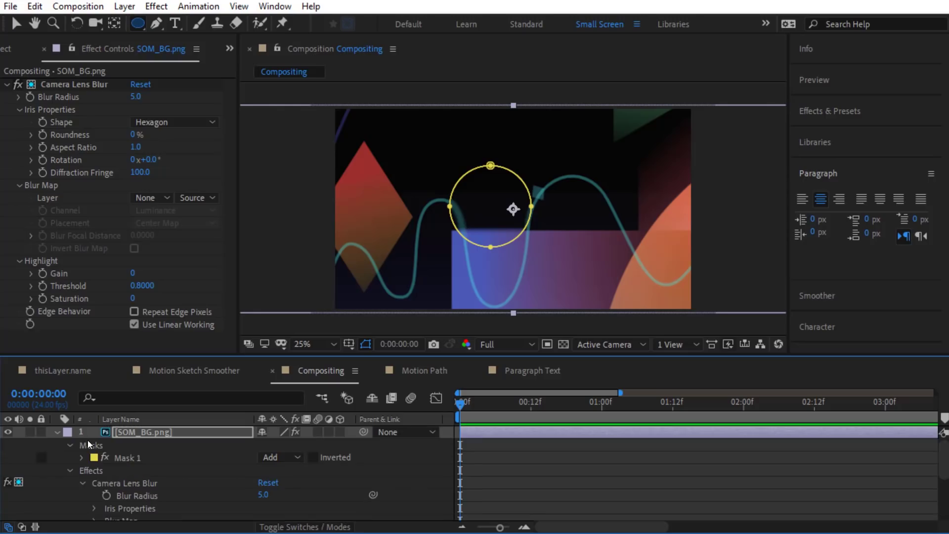
Move the Mask 1 circle left over the wave and feather its edge by 46 pixels.
{"action": "left_click", "coordinate": [117, 456]}
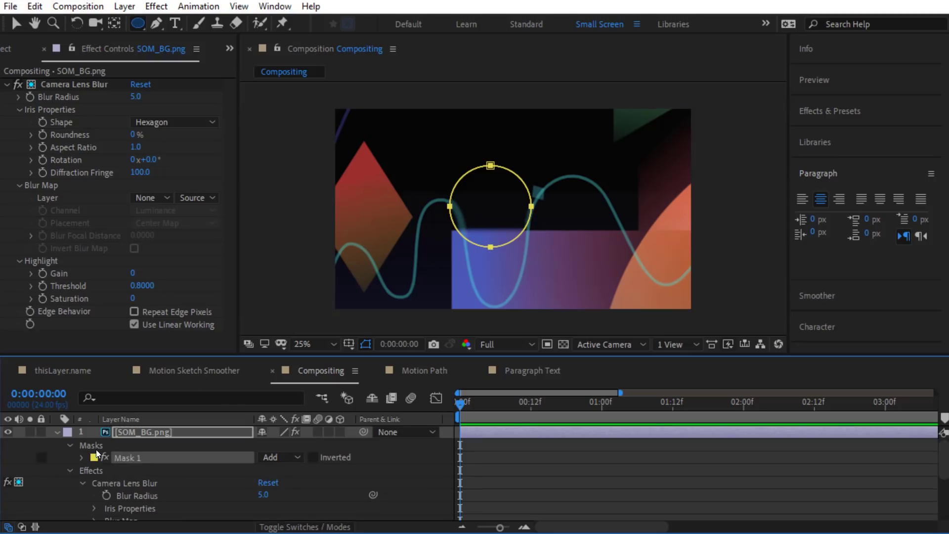
{"action": "left_click", "coordinate": [81, 457]}
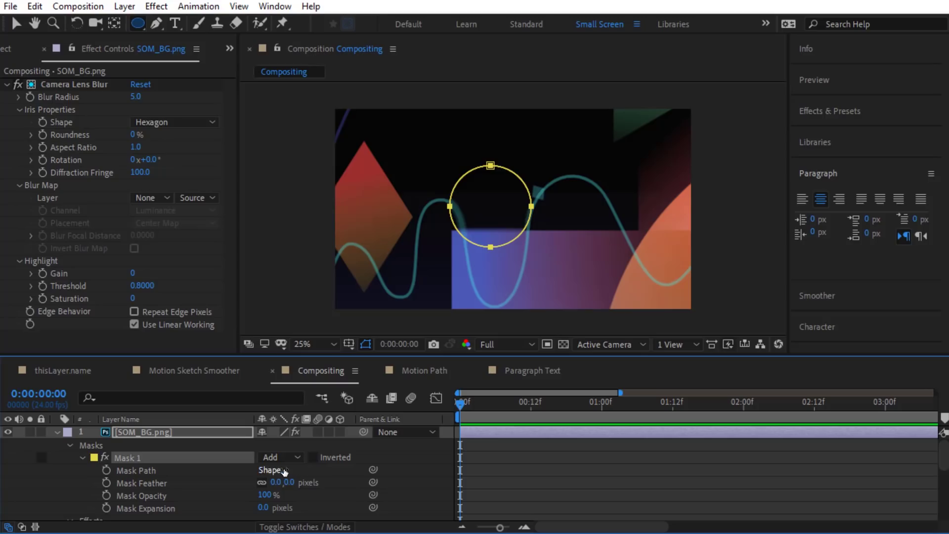
{"action": "key", "text": "v"}
{"action": "left_click_drag", "start_coordinate": [448, 213], "coordinate": [397, 242]}
{"action": "left_click_drag", "start_coordinate": [280, 486], "coordinate": [302, 487]}
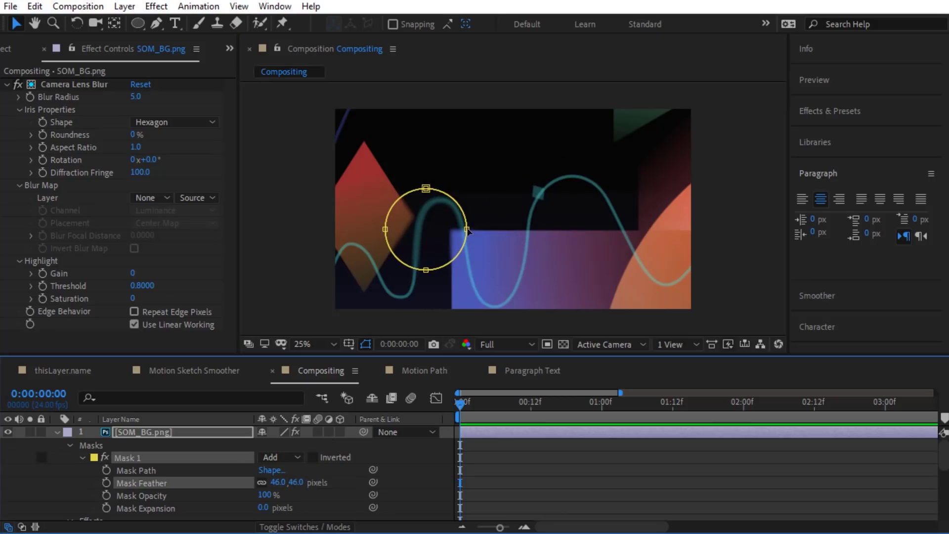
{"action": "left_click", "coordinate": [137, 459]}
{"action": "left_click", "coordinate": [82, 458]}
Raise the Camera Lens Blur radius to 17.
{"action": "scroll", "coordinate": [170, 460], "scroll_direction": "down", "scroll_amount": 3}
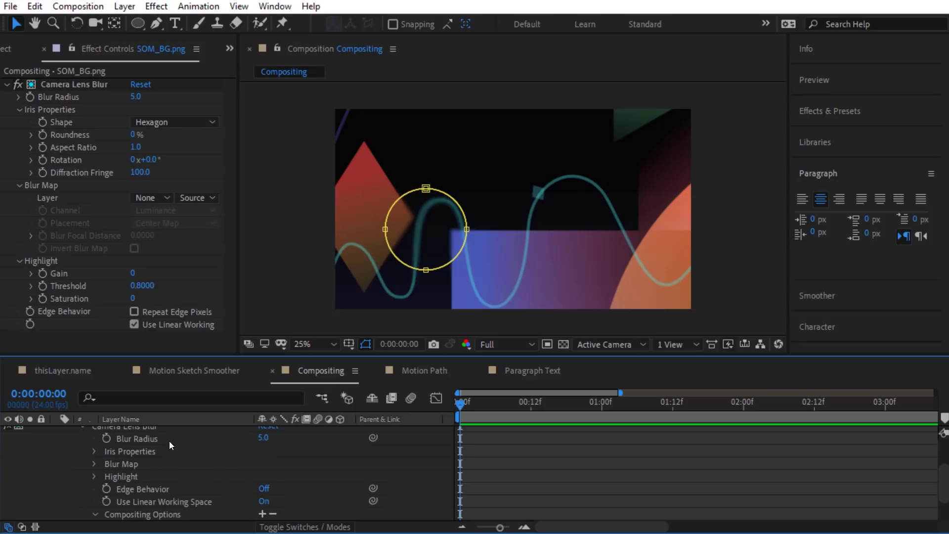
{"action": "mouse_move", "coordinate": [265, 440]}
{"action": "left_mouse_down"}
{"action": "mouse_move", "coordinate": [282, 436]}
{"action": "mouse_move", "coordinate": [274, 436]}
{"action": "left_mouse_up"}
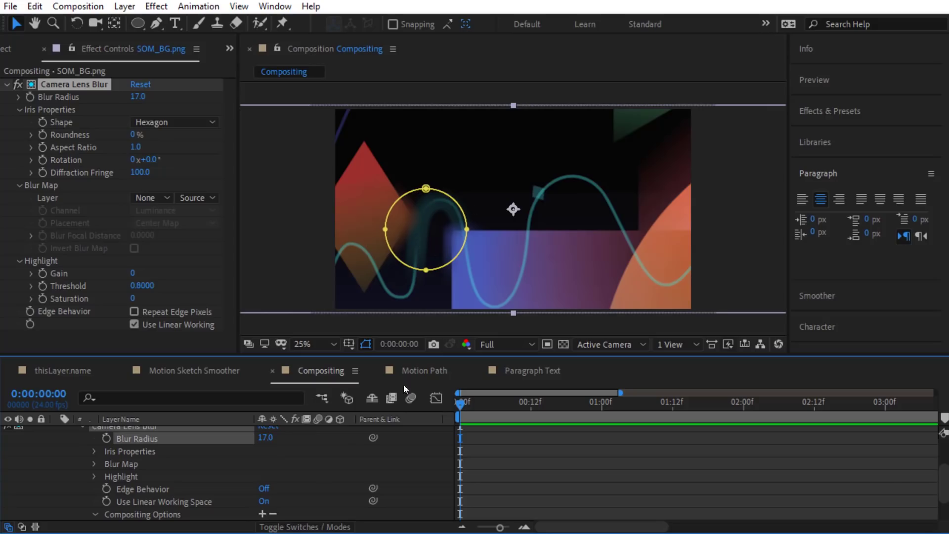
{"action": "scroll", "coordinate": [311, 485], "scroll_direction": "down", "scroll_amount": 2}
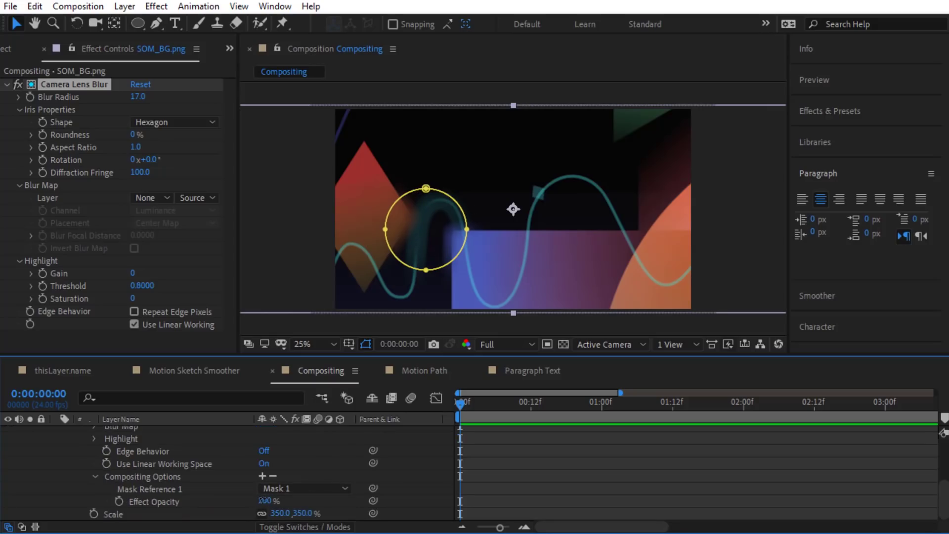
Add a second Mask Reference set to Mask 1, testing Effect Opacity and leaving it at 100%.
{"action": "left_click_drag", "start_coordinate": [264, 501], "coordinate": [218, 486]}
{"action": "scroll", "coordinate": [218, 485], "scroll_direction": "up", "scroll_amount": 3}
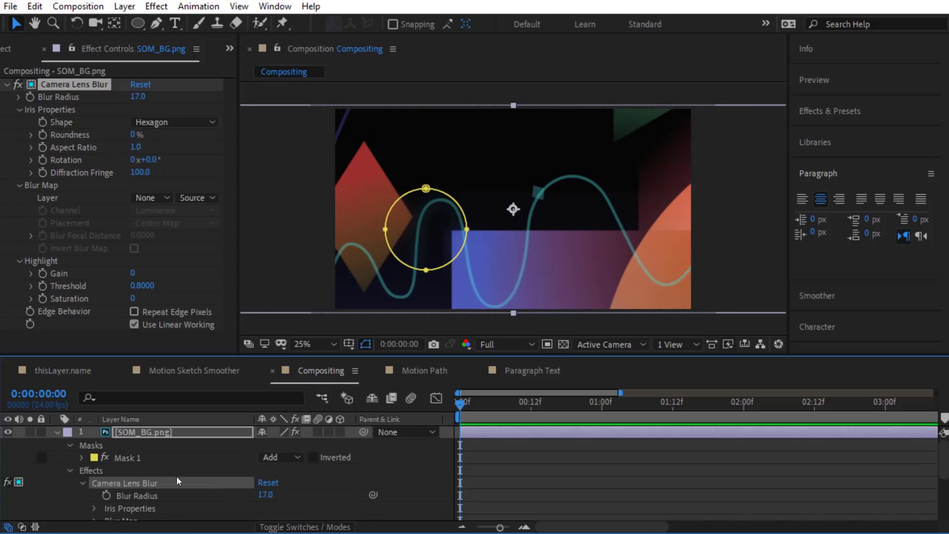
{"action": "left_click", "coordinate": [125, 457]}
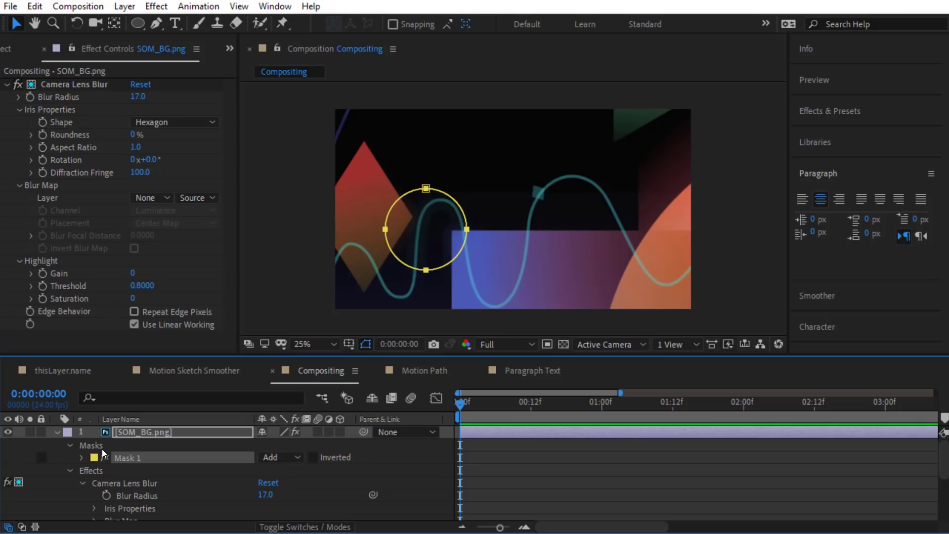
{"action": "scroll", "coordinate": [149, 477], "scroll_direction": "down", "scroll_amount": 4}
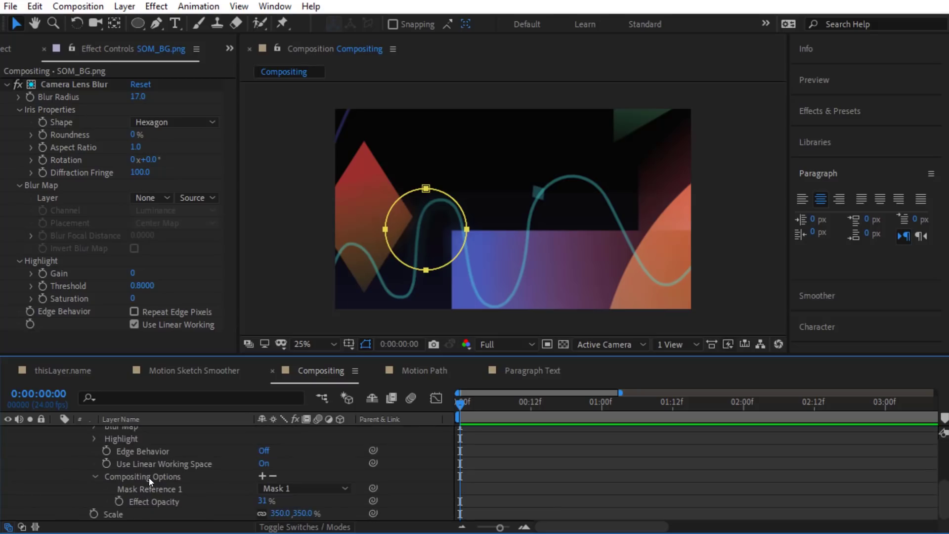
{"action": "left_click", "coordinate": [139, 489]}
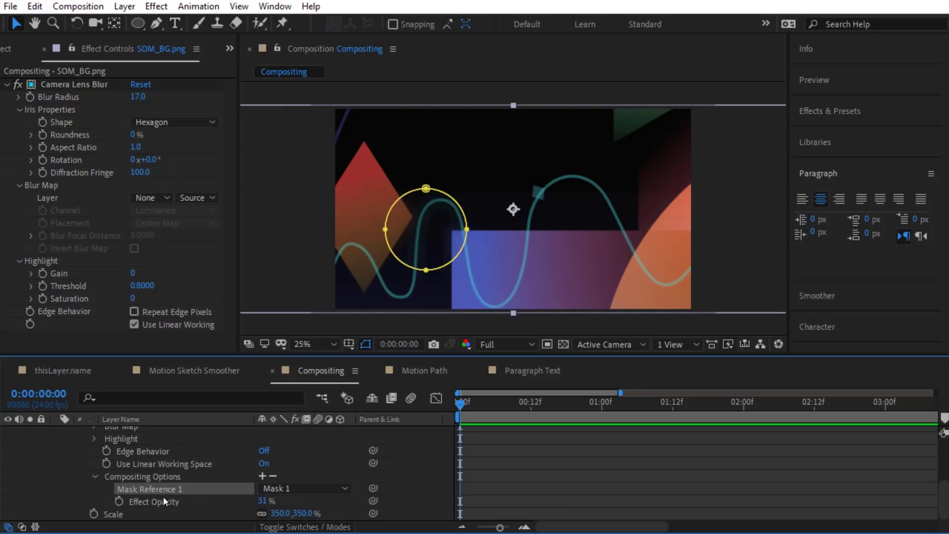
{"action": "left_click", "coordinate": [262, 475]}
{"action": "left_click", "coordinate": [323, 503]}
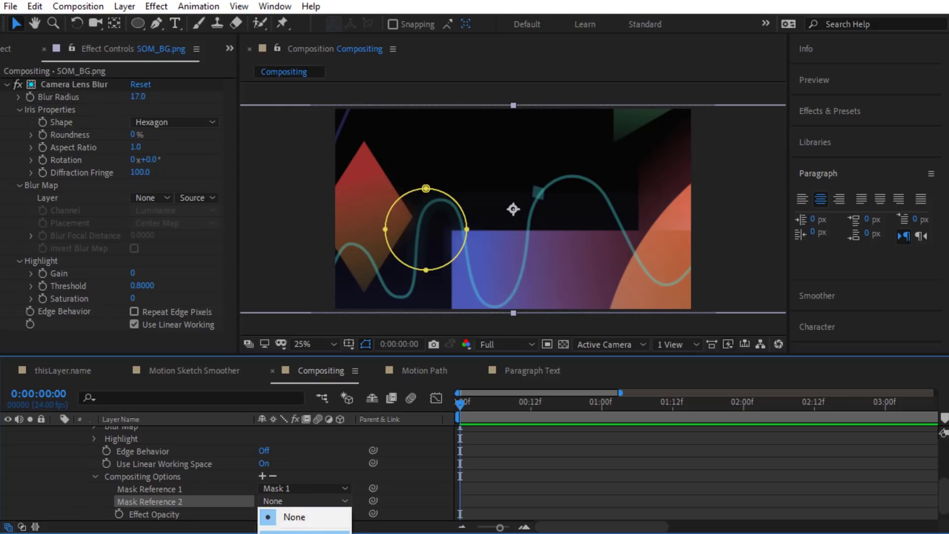
{"action": "left_click", "coordinate": [316, 530]}
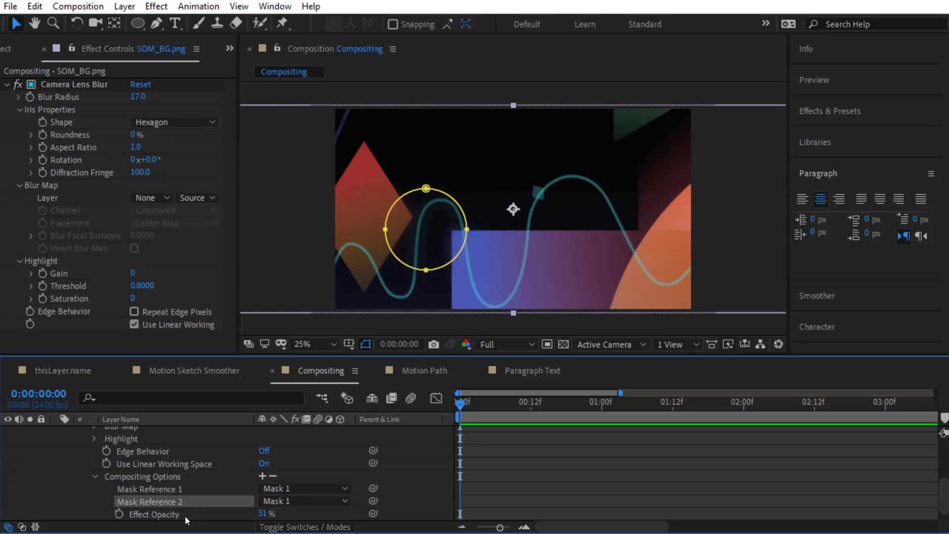
{"action": "left_click_drag", "start_coordinate": [278, 509], "coordinate": [338, 505]}
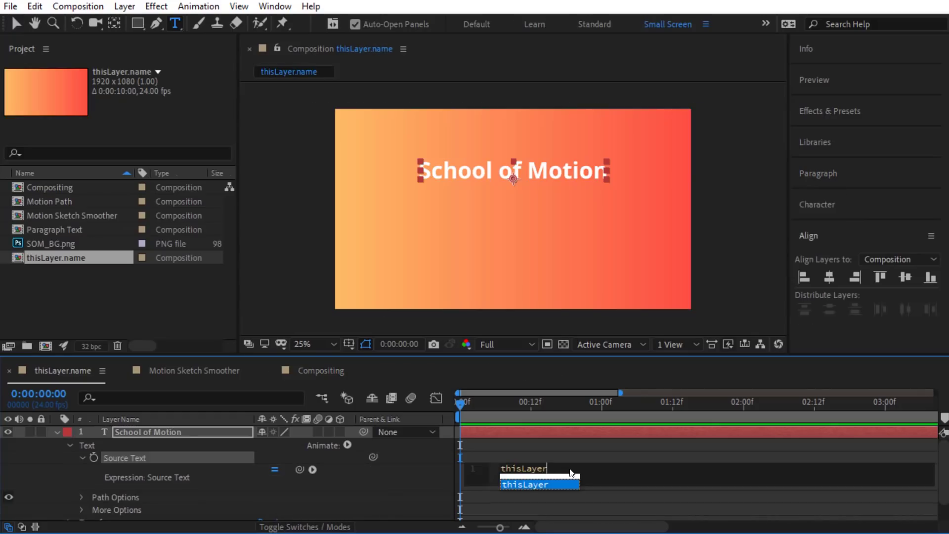
{"action": "type", "text": "."}
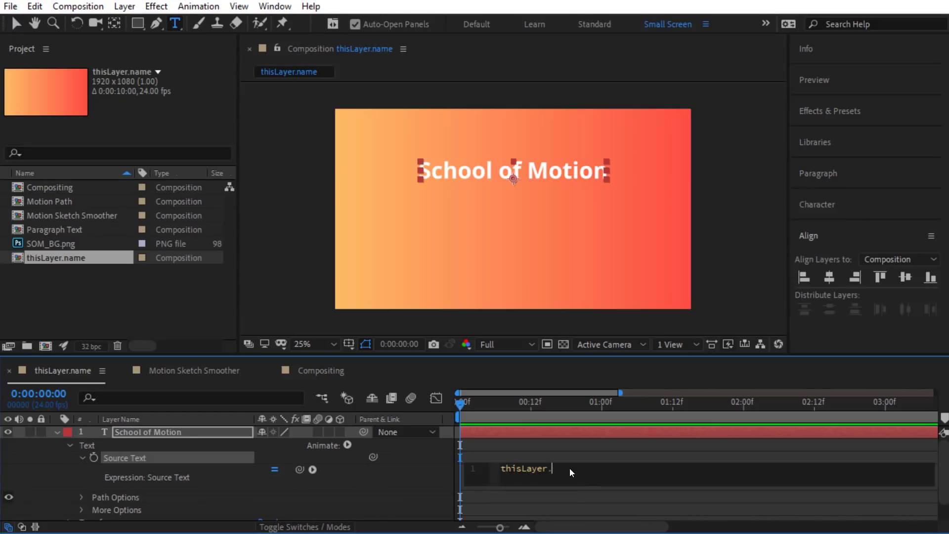
{"action": "type", "text": "nam"}
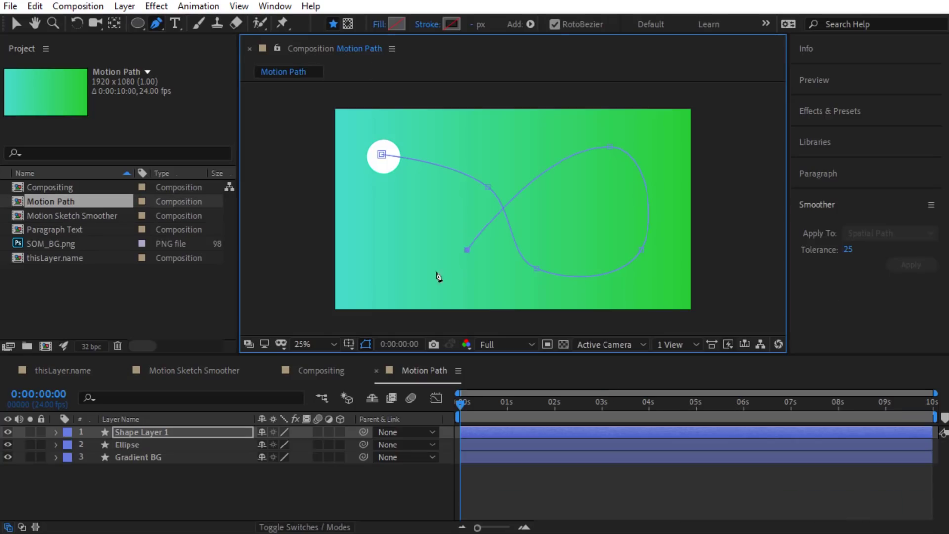
{"action": "right_click", "coordinate": [454, 204]}
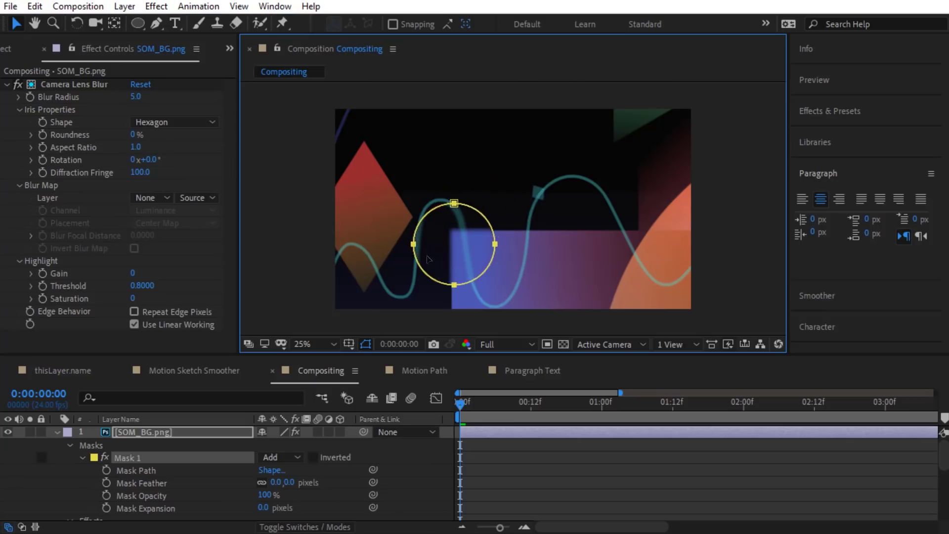
{"action": "left_click_drag", "start_coordinate": [427, 258], "coordinate": [536, 220]}
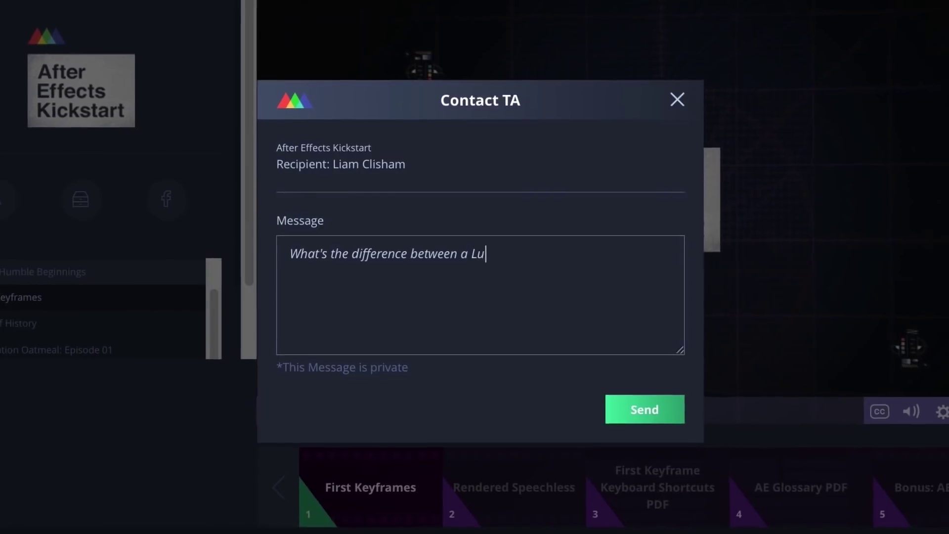
Finish typing the question asking the difference between a Luma Matte and an Alpha Matte.
{"action": "type", "text": "ma Matte and an Alpha Matte?"}
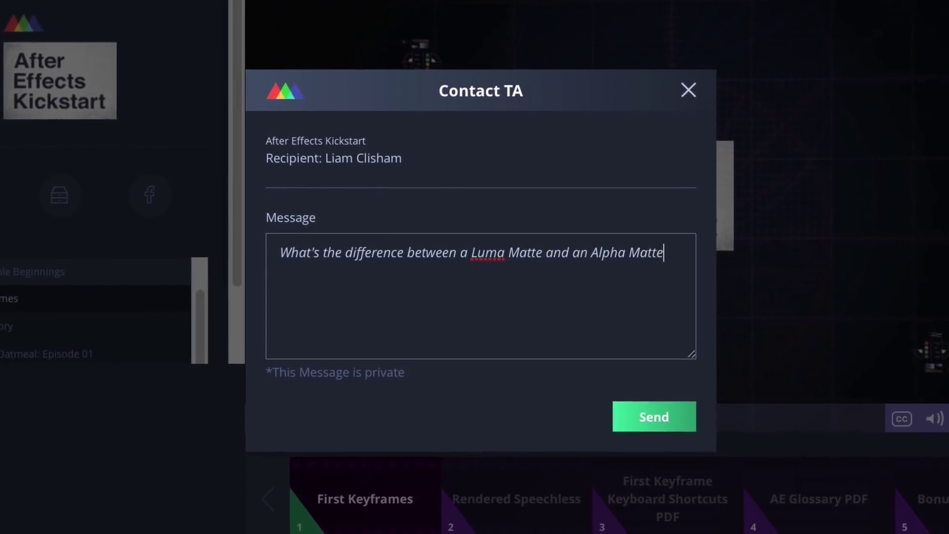